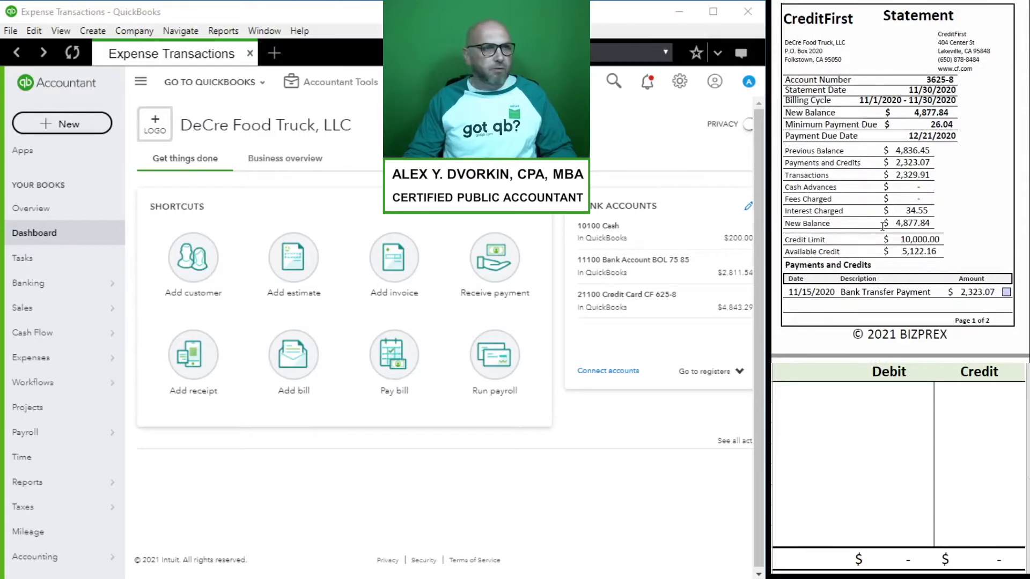
Open the account reconciliation tool and choose the 21100 Credit Card account to reconcile.
{"action": "left_click", "coordinate": [354, 90]}
{"action": "left_click", "coordinate": [311, 194]}
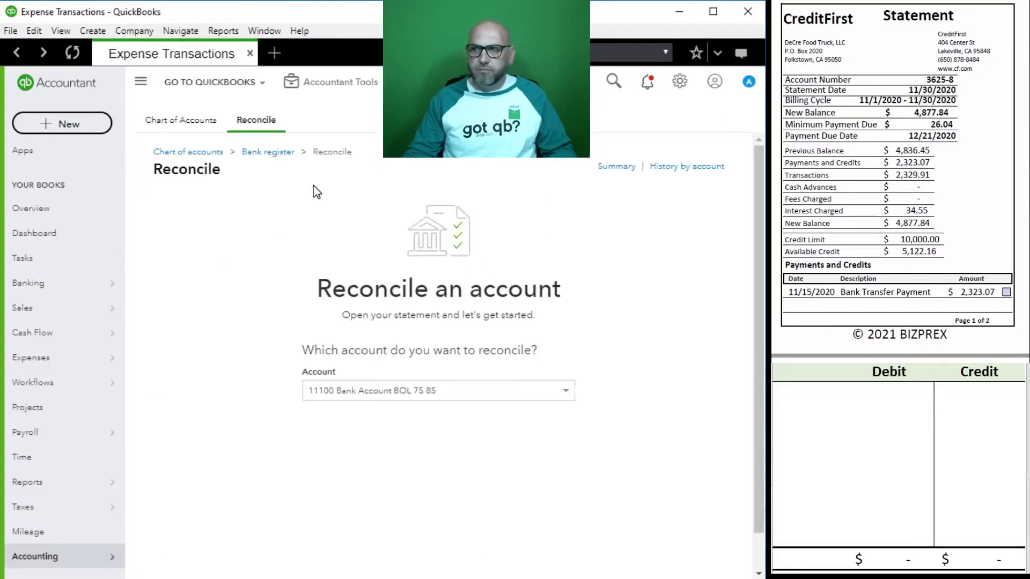
{"action": "left_click", "coordinate": [481, 389]}
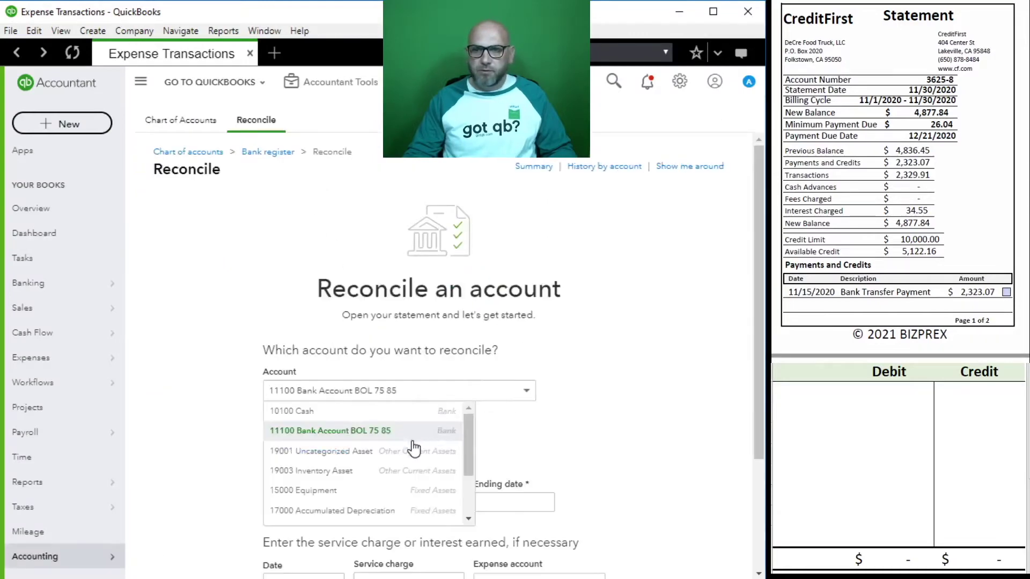
{"action": "scroll", "coordinate": [417, 471], "scroll_direction": "down", "scroll_amount": 2}
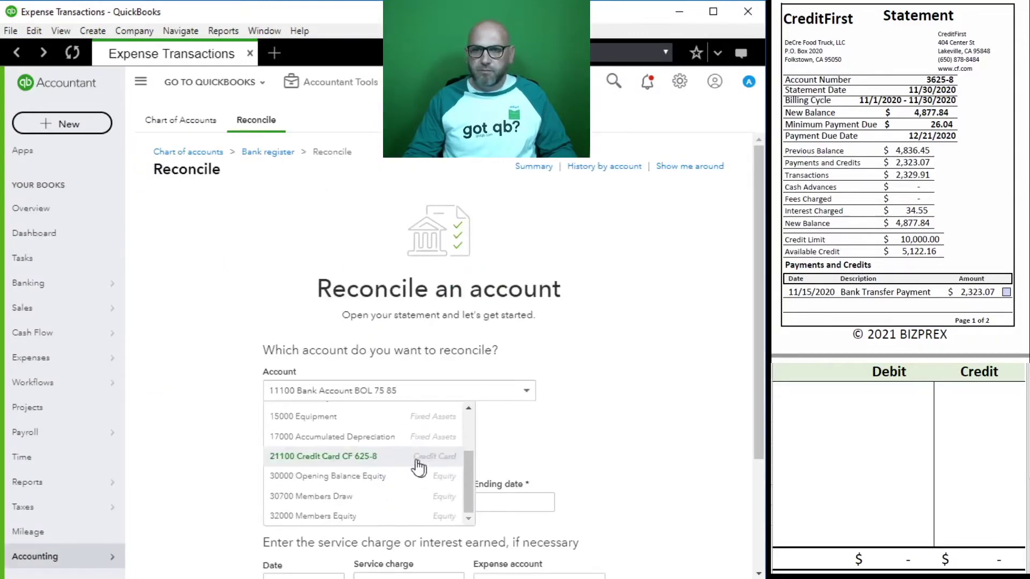
{"action": "left_click", "coordinate": [419, 460]}
Set the statement's ending balance to 4,877.84 and its ending date to 11/30/2020.
{"action": "scroll", "coordinate": [506, 459], "scroll_direction": "down", "scroll_amount": 2}
{"action": "left_click", "coordinate": [430, 402]}
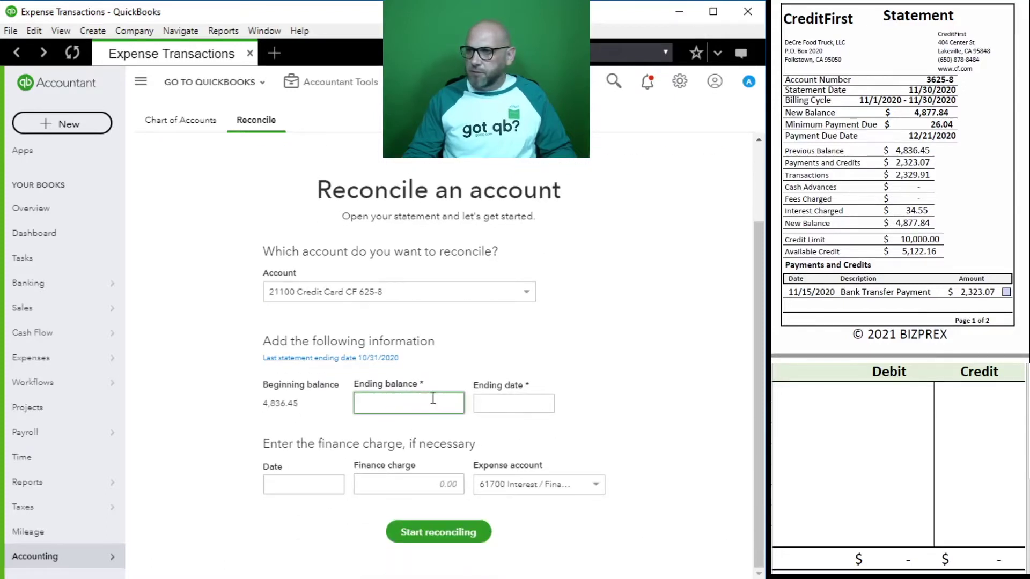
{"action": "type", "text": "4,877.84"}
{"action": "key", "text": "Tab"}
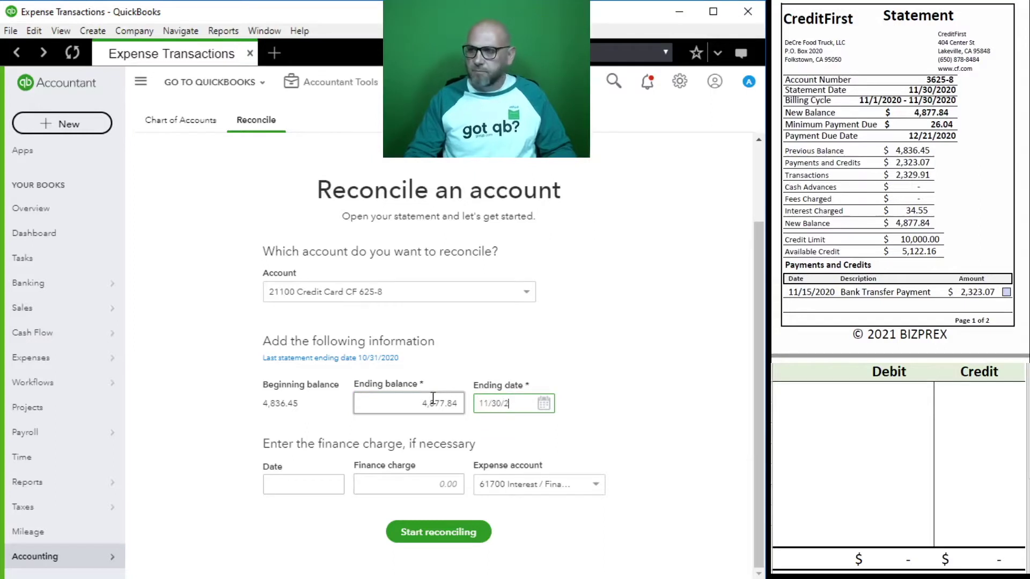
{"action": "key", "text": "Tab"}
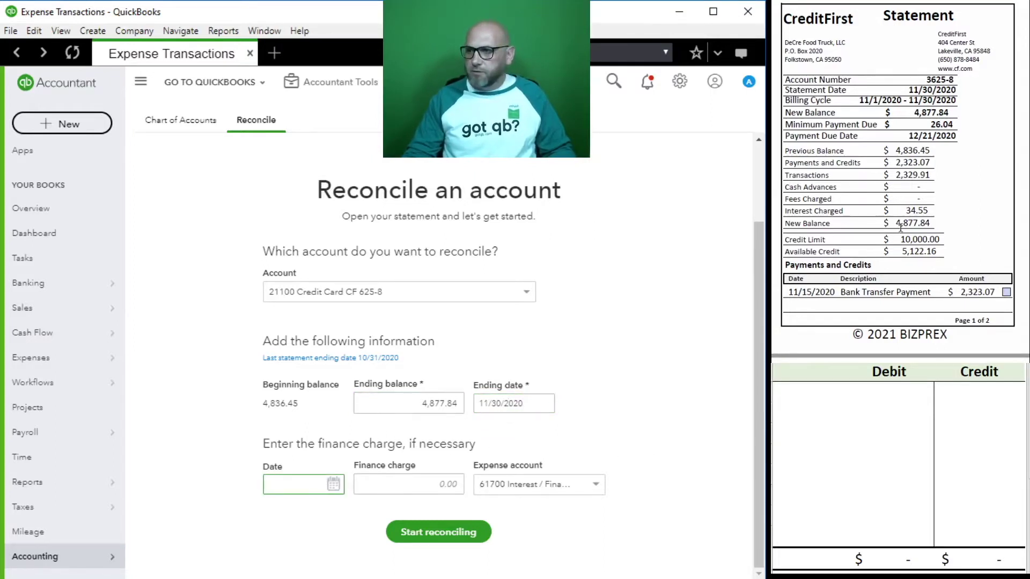
Enter the statement's interest as a finance charge of 34.55 dated 11/30/2020.
{"action": "scroll", "coordinate": [900, 228], "scroll_direction": "down", "scroll_amount": 6}
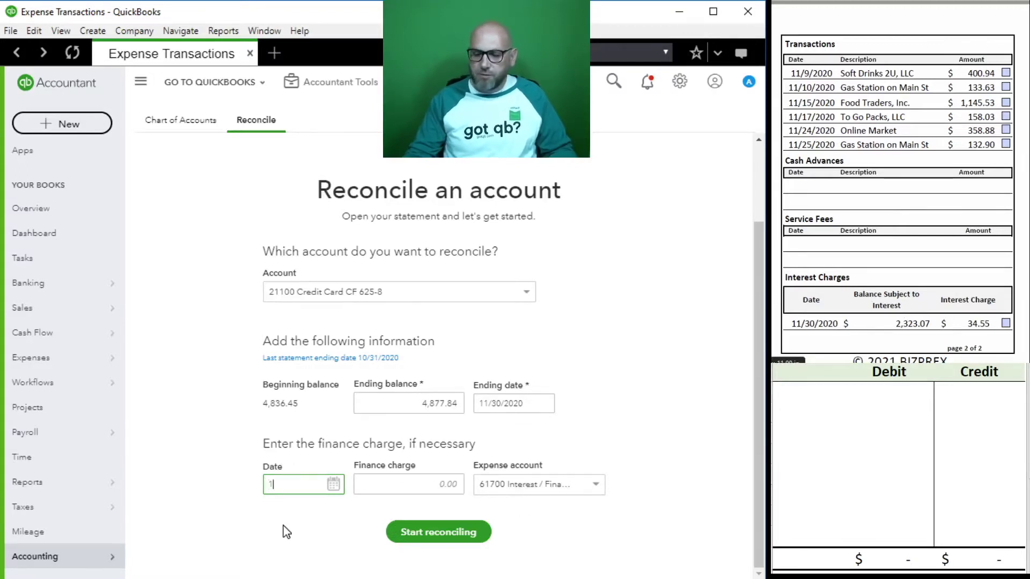
{"action": "type", "text": "30/2020"}
{"action": "key", "text": "Tab"}
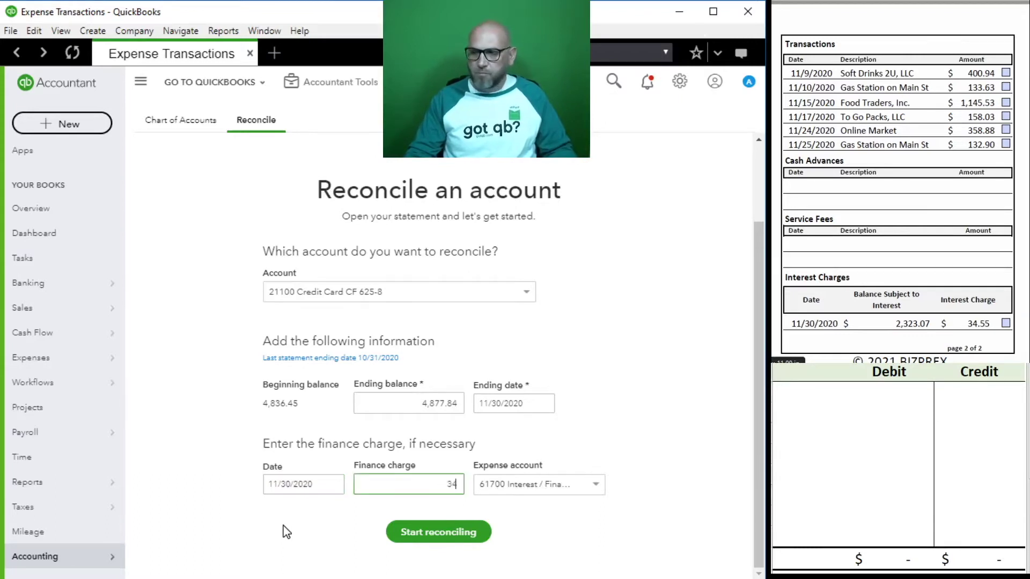
Enter account 61700 in the first row of the debit and credit worksheet.
{"action": "left_click", "coordinate": [890, 441]}
{"action": "left_click", "coordinate": [855, 407]}
{"action": "left_click", "coordinate": [827, 394]}
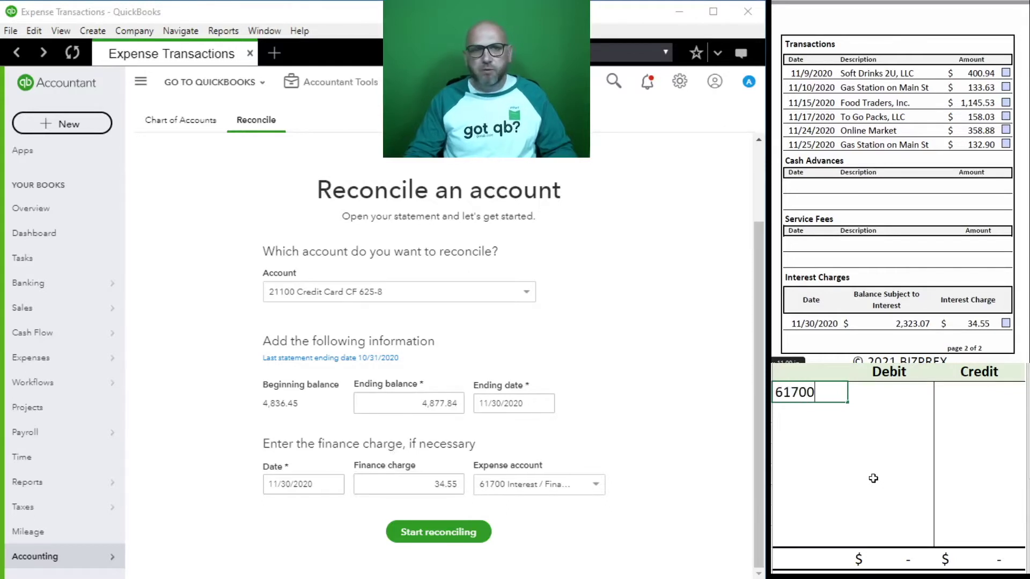
{"action": "key", "text": "Return"}
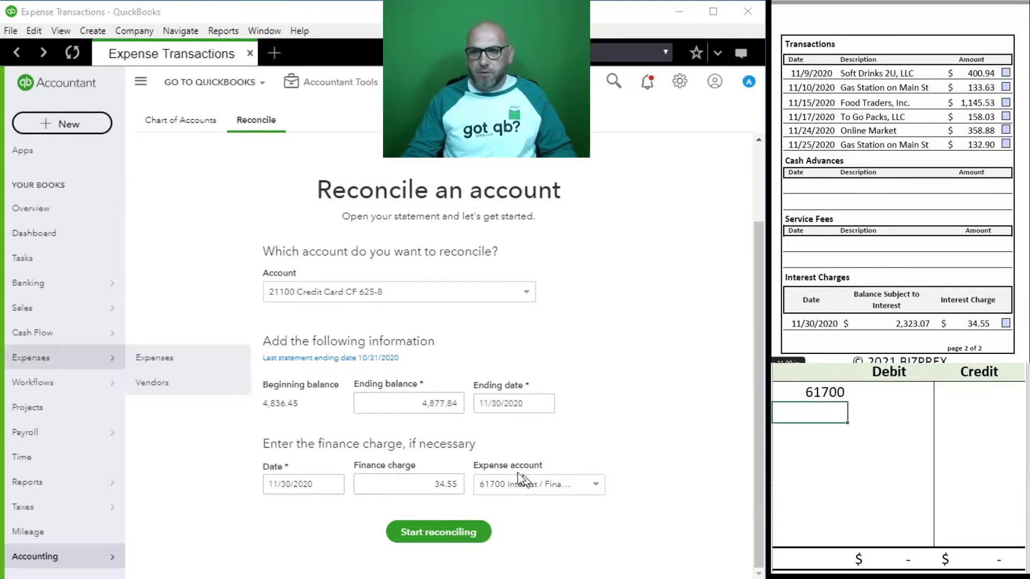
Choose 61700 Interest / Finance Charges as the expense account and enter a 34.55 debit for it in the worksheet.
{"action": "left_click", "coordinate": [595, 485]}
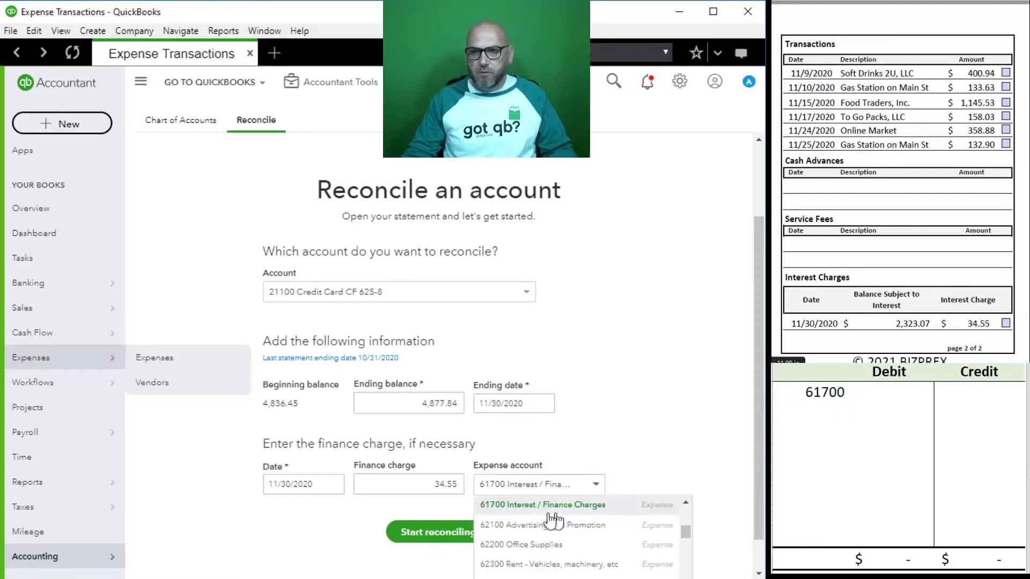
{"action": "left_click", "coordinate": [553, 507]}
{"action": "left_click", "coordinate": [894, 400]}
{"action": "left_click", "coordinate": [892, 391]}
{"action": "type", "text": "34.55"}
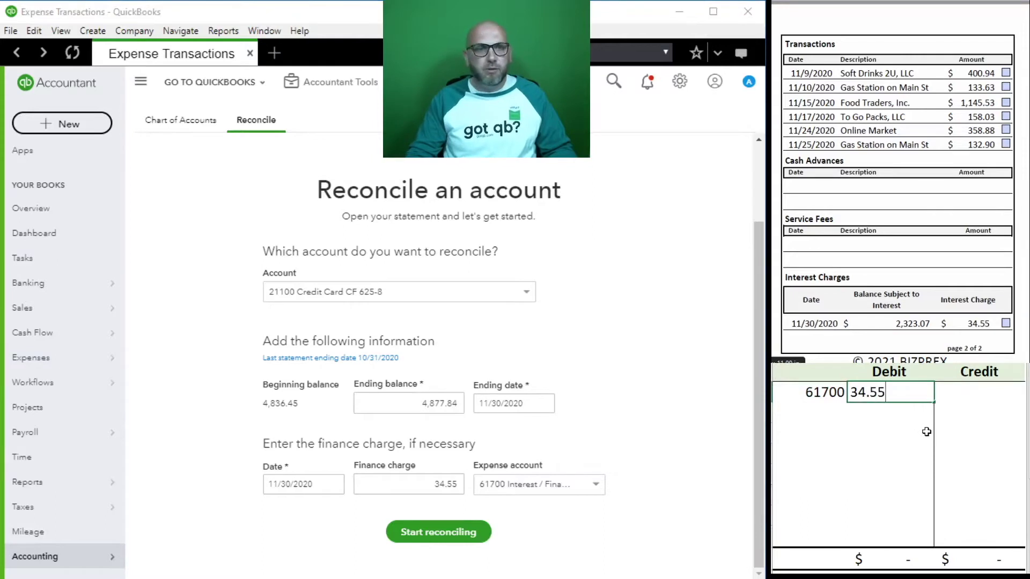
{"action": "key", "text": "Return"}
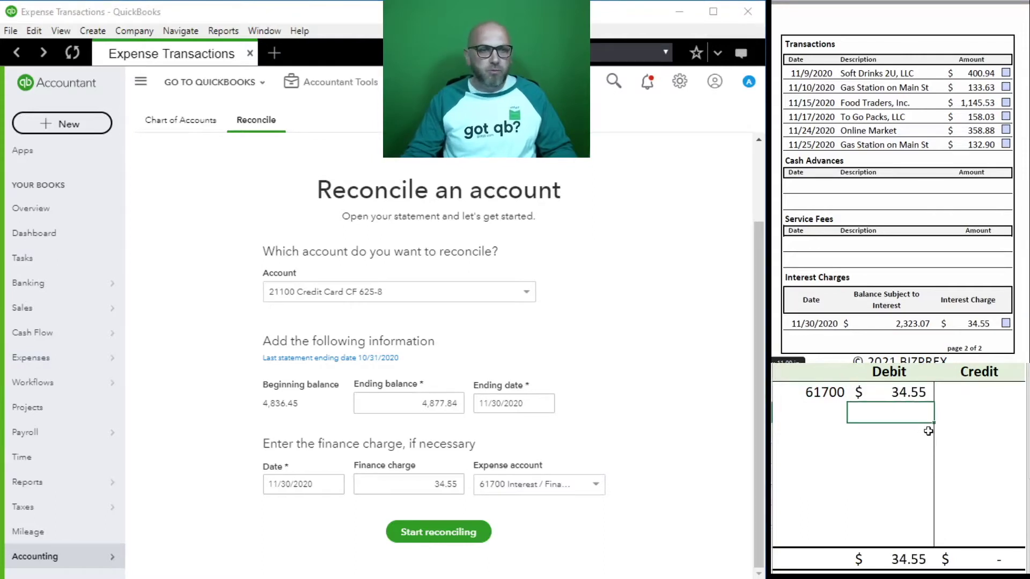
Add account 21100 to the second worksheet row with a credit of 34.55.
{"action": "left_click", "coordinate": [820, 414]}
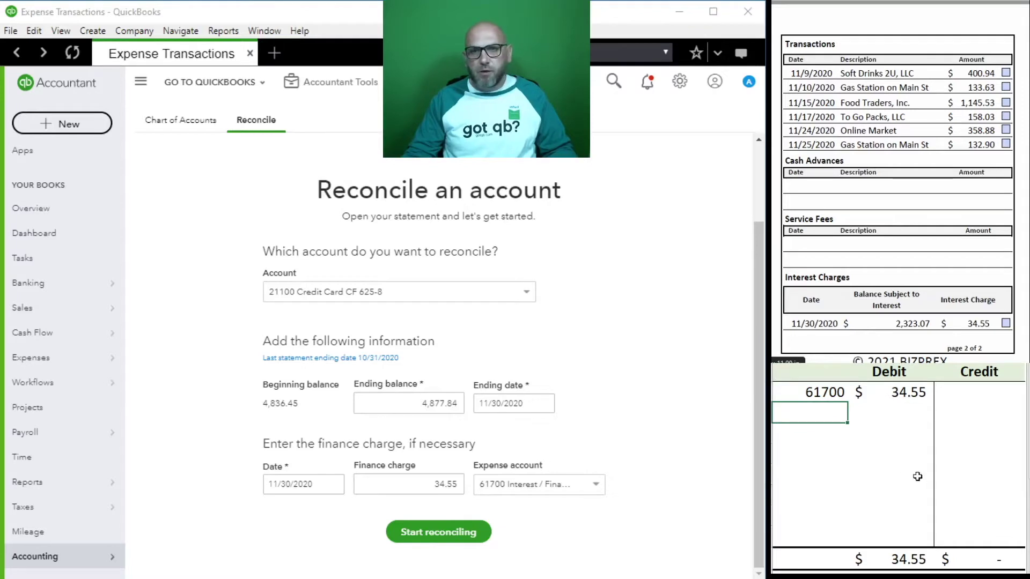
{"action": "type", "text": "21100"}
{"action": "key", "text": "Tab"}
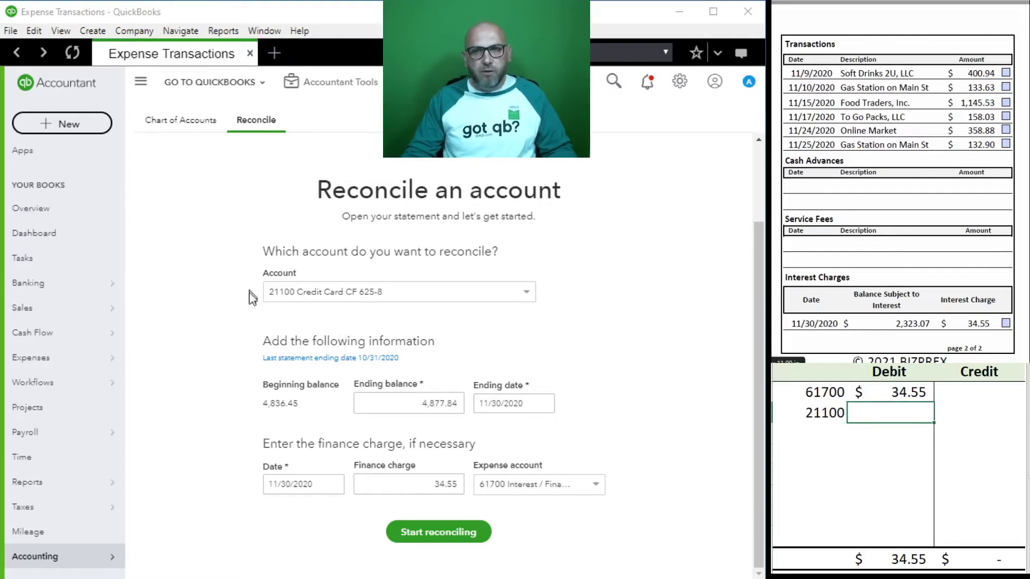
{"action": "left_click", "coordinate": [958, 418]}
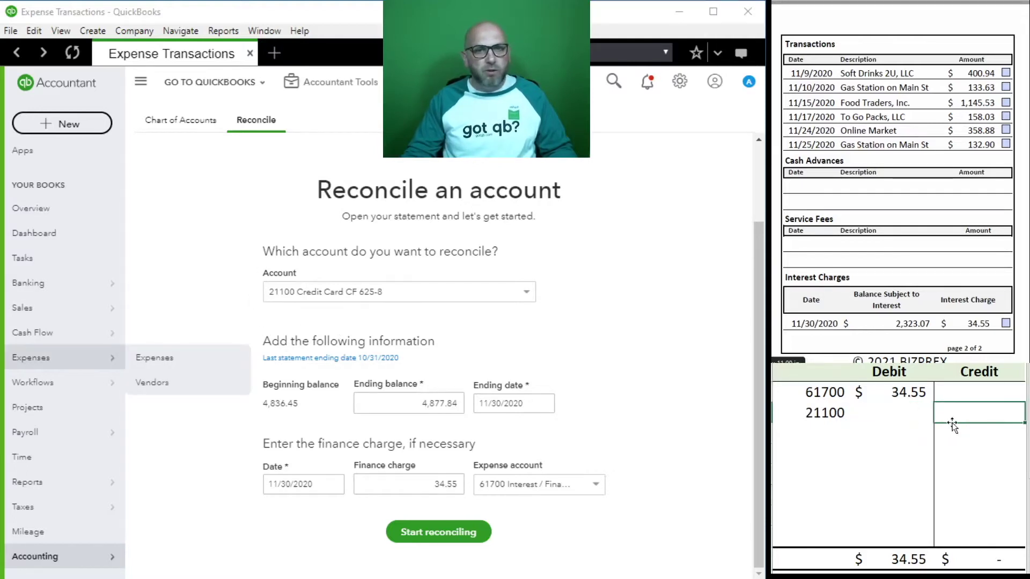
{"action": "type", "text": "34.55"}
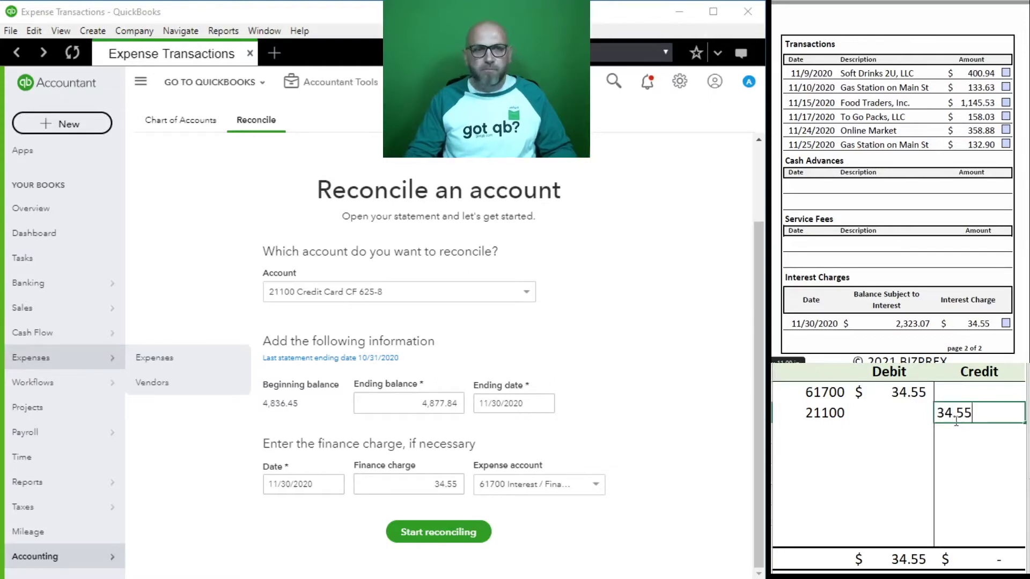
{"action": "key", "text": "Return"}
Start the reconciliation and mark the 34.55 interest charge as matched on the statement.
{"action": "left_click", "coordinate": [420, 485]}
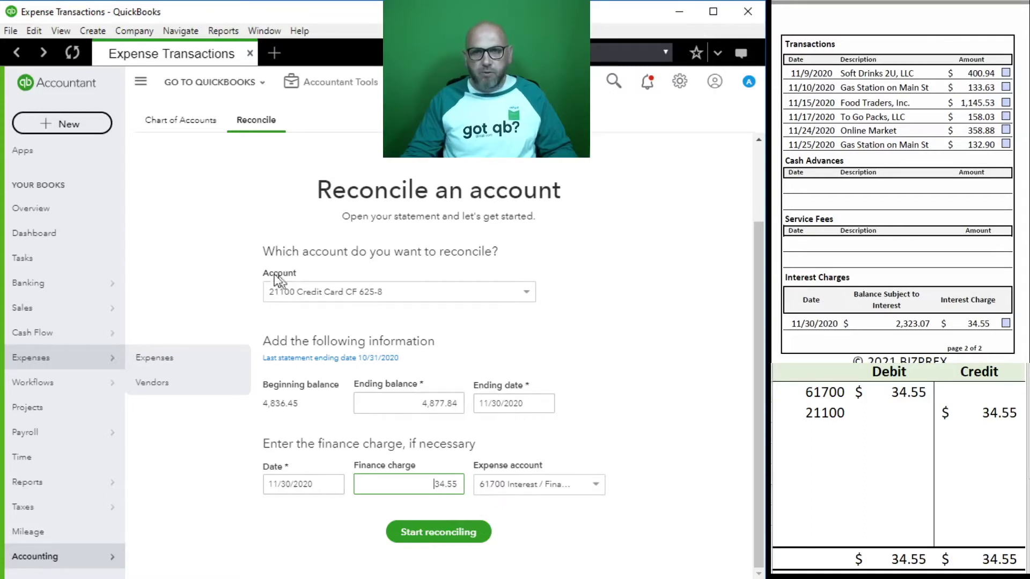
{"action": "left_click", "coordinate": [439, 532]}
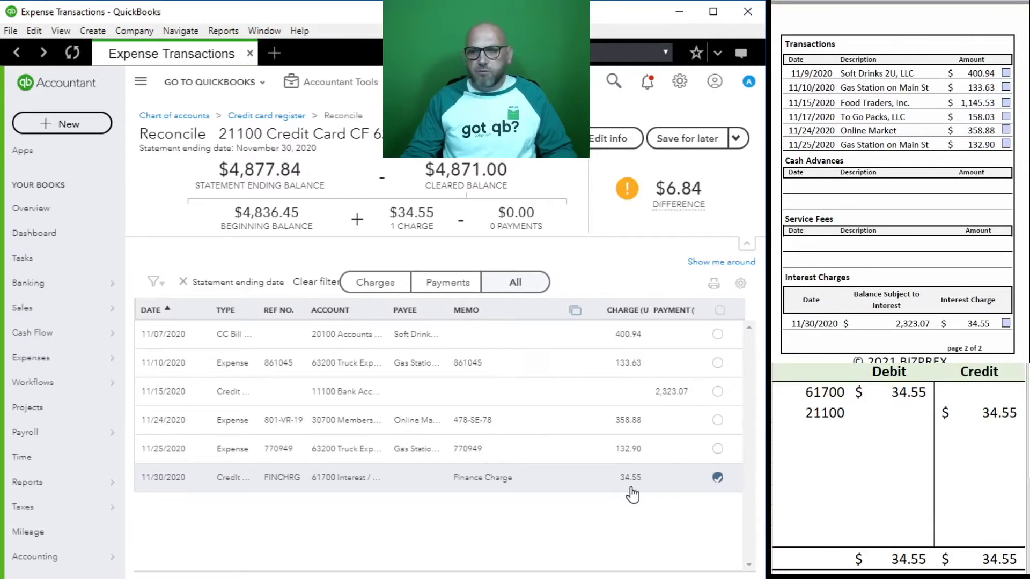
{"action": "left_click", "coordinate": [1006, 324]}
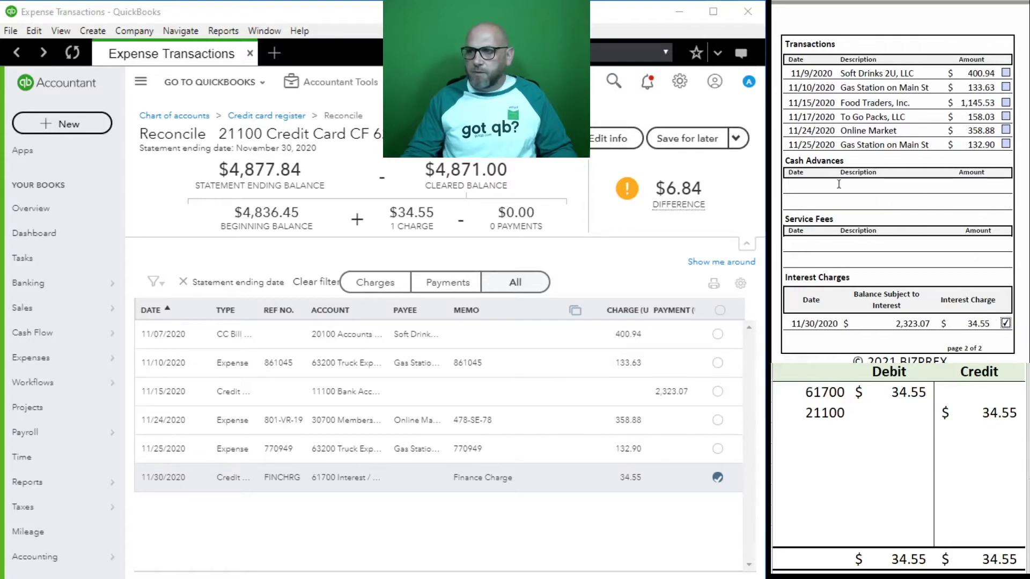
Clear the 11/25 charge of 132.90 and the 11/24 charge of 358.88, ticking both off on the statement.
{"action": "left_click", "coordinate": [717, 449]}
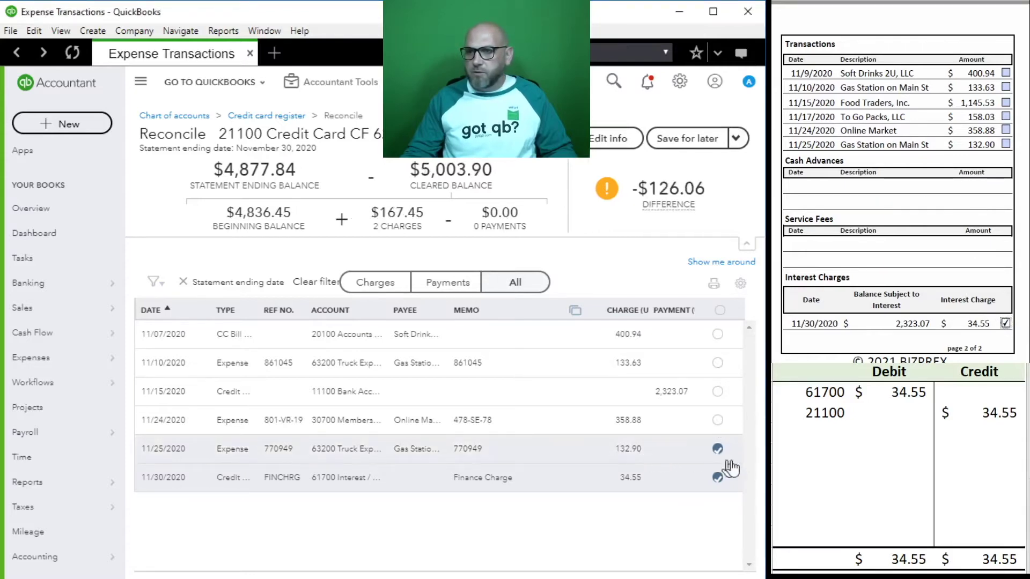
{"action": "left_click", "coordinate": [1005, 144]}
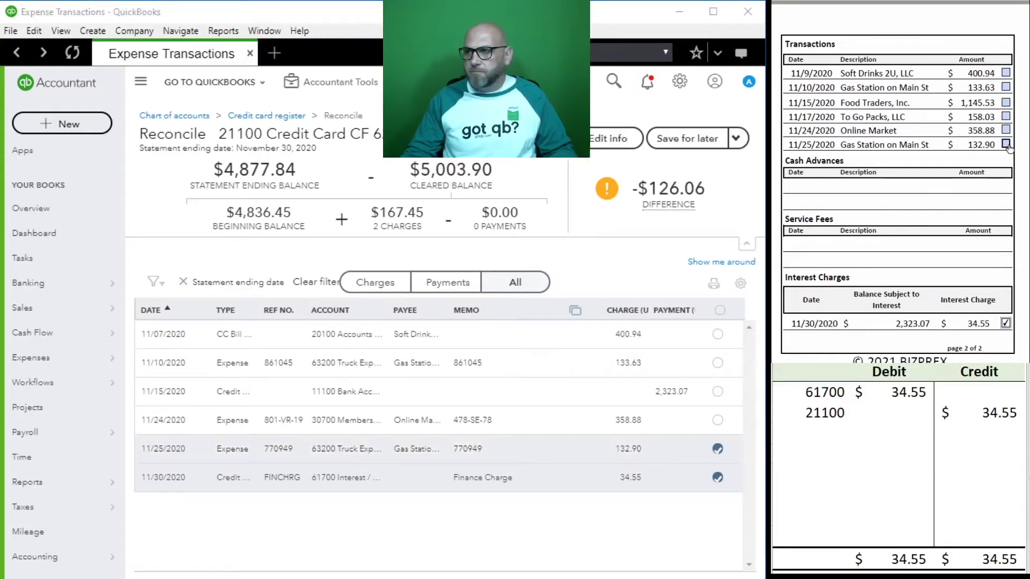
{"action": "left_click", "coordinate": [718, 420]}
{"action": "left_click", "coordinate": [1005, 130]}
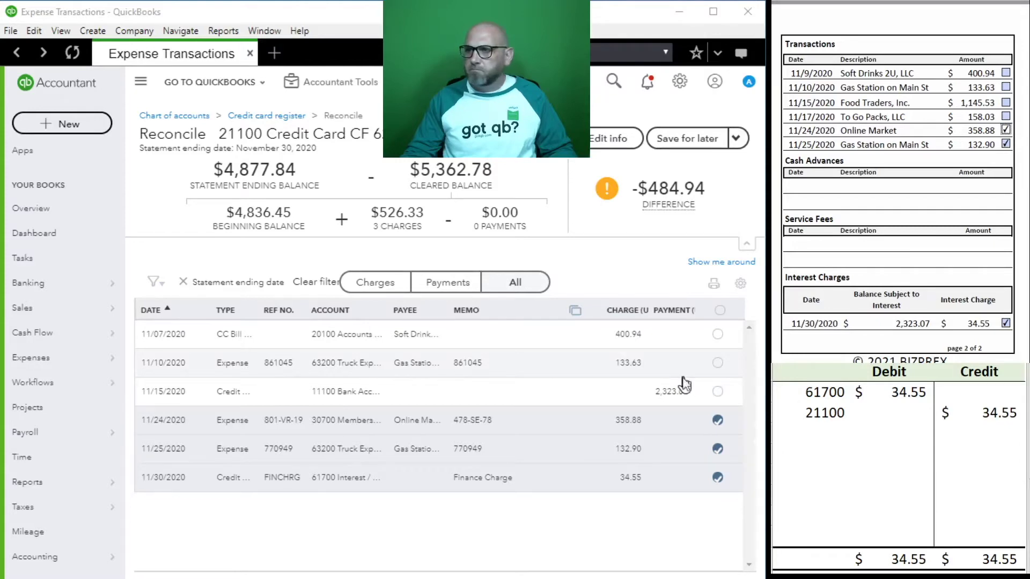
Clear the 400.94 Soft Drinks charge and the 133.63 Gas Station charge, ticking both off on the statement.
{"action": "left_click", "coordinate": [717, 334]}
{"action": "left_click", "coordinate": [1005, 73]}
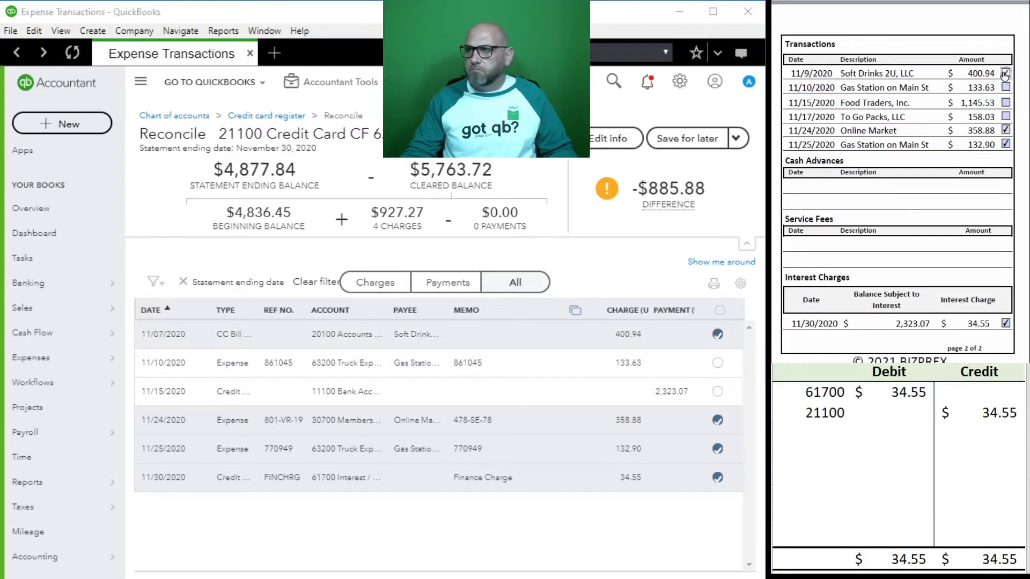
{"action": "left_click", "coordinate": [717, 362]}
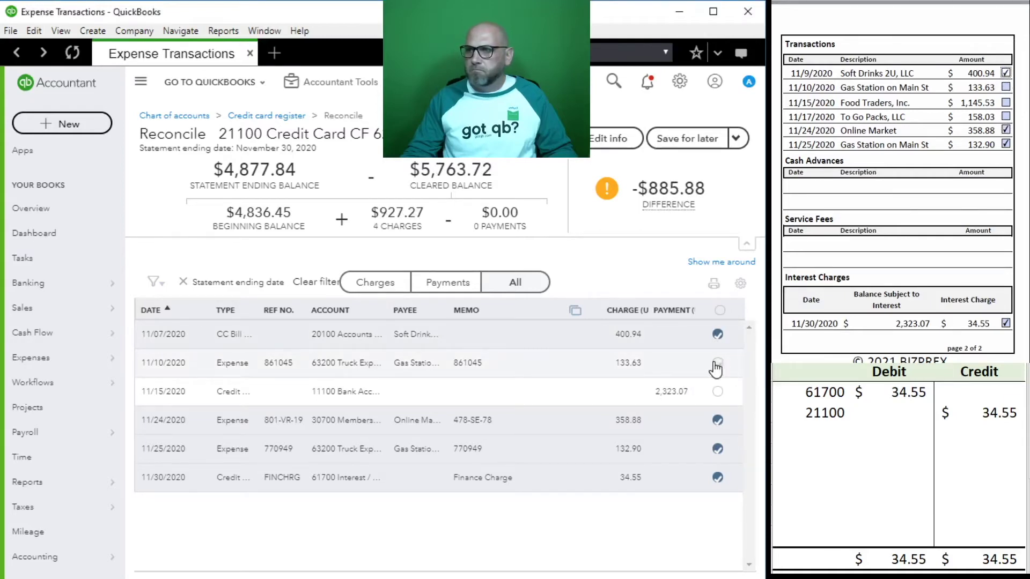
{"action": "left_click", "coordinate": [1006, 88]}
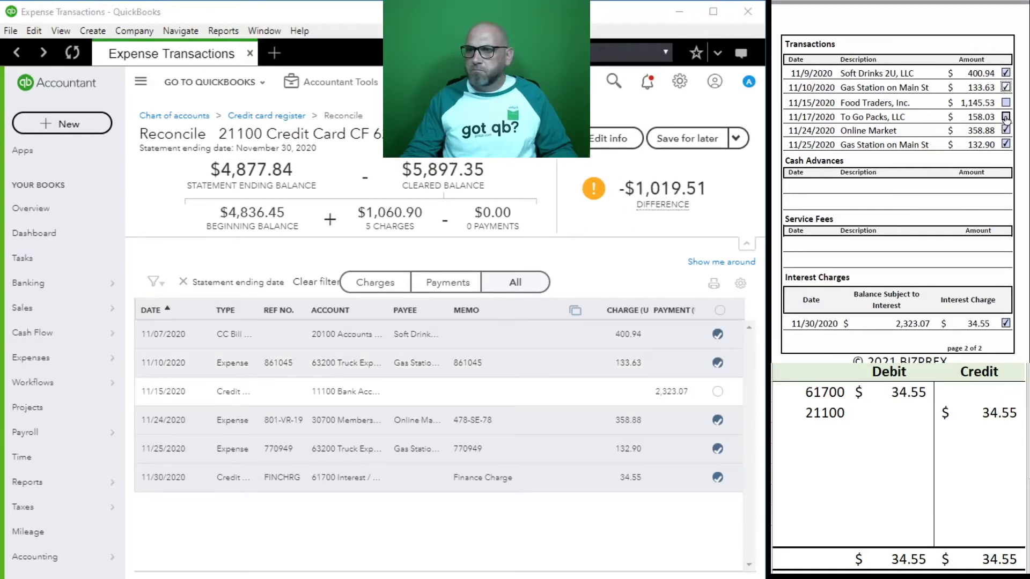
Tick off the 11/15/2020 bank transfer payment of 2,323.07 on the statement and clear it in the reconciliation.
{"action": "scroll", "coordinate": [906, 198], "scroll_direction": "up", "scroll_amount": 3}
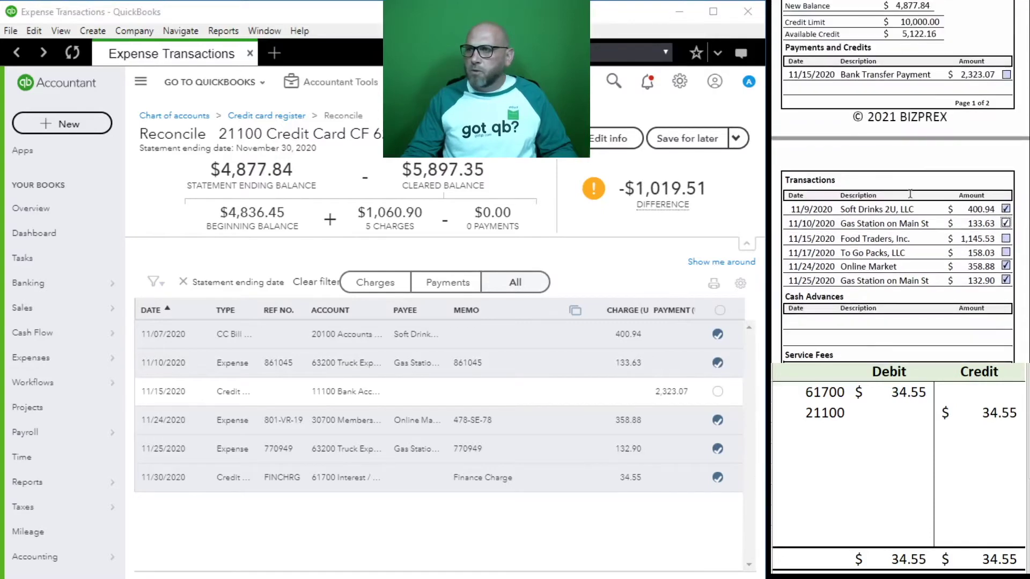
{"action": "scroll", "coordinate": [910, 198], "scroll_direction": "up", "scroll_amount": 3}
{"action": "left_click", "coordinate": [1005, 240]}
{"action": "left_click", "coordinate": [717, 391]}
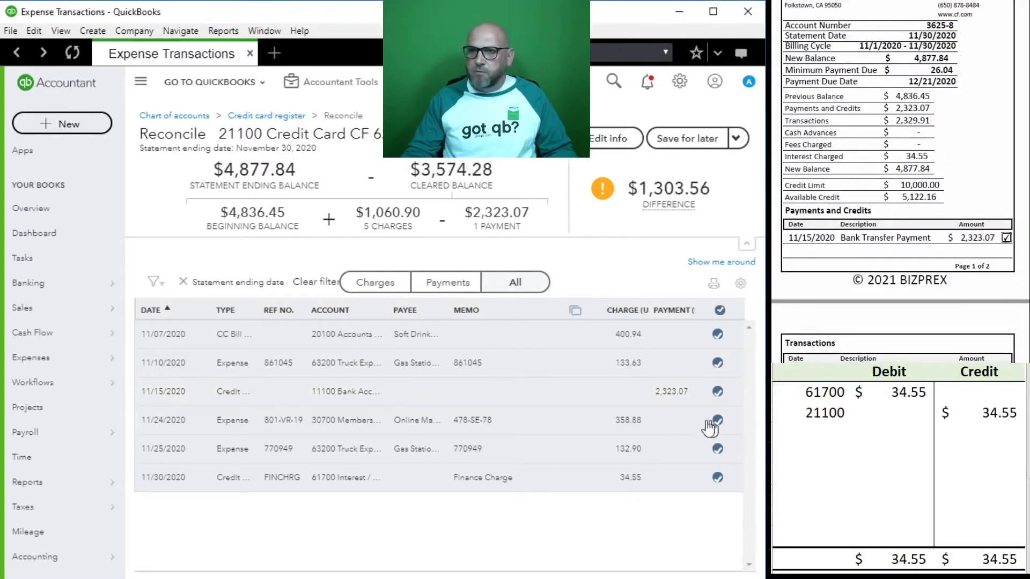
Open the 158.03 To Go Packs bill payment from the expense transactions list.
{"action": "scroll", "coordinate": [979, 204], "scroll_direction": "down", "scroll_amount": 4}
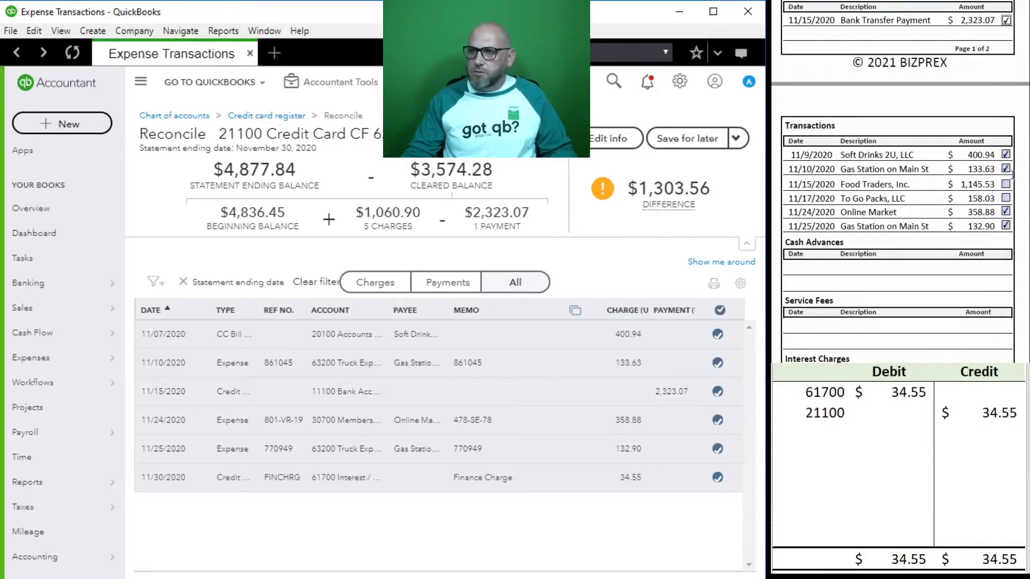
{"action": "scroll", "coordinate": [956, 210], "scroll_direction": "down", "scroll_amount": 2}
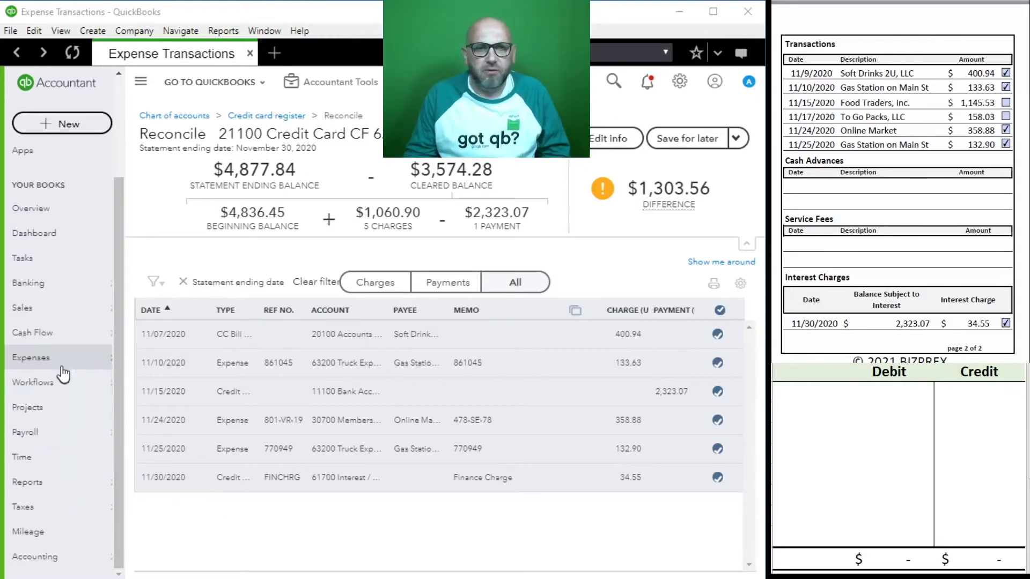
{"action": "mouse_move", "coordinate": [65, 358]}
{"action": "left_click", "coordinate": [135, 357]}
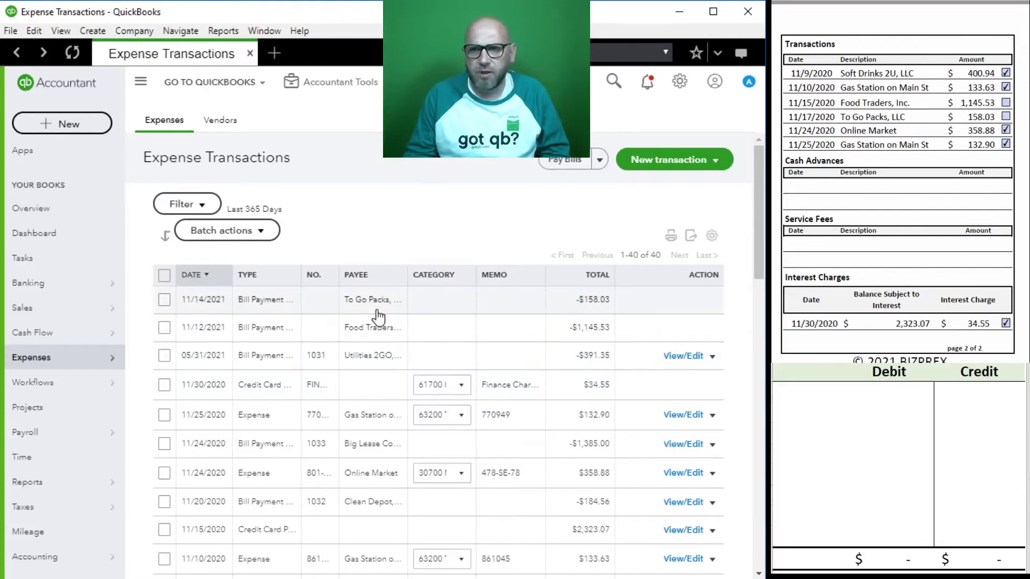
{"action": "left_click", "coordinate": [270, 304]}
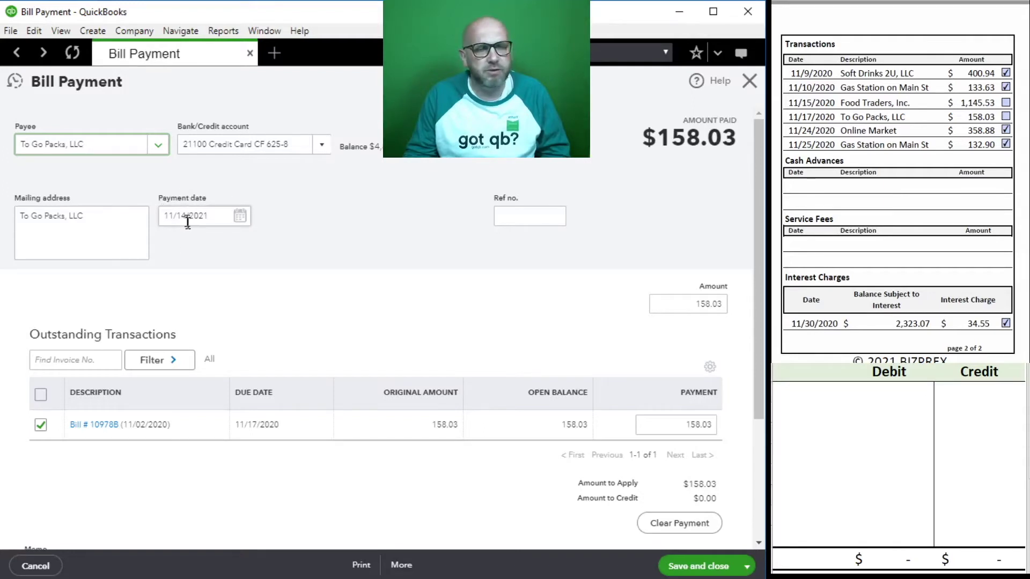
Change the To Go Packs bill payment's date to 11/17/2020, then save and close it, accepting the modification of the linked transaction.
{"action": "left_click", "coordinate": [222, 217]}
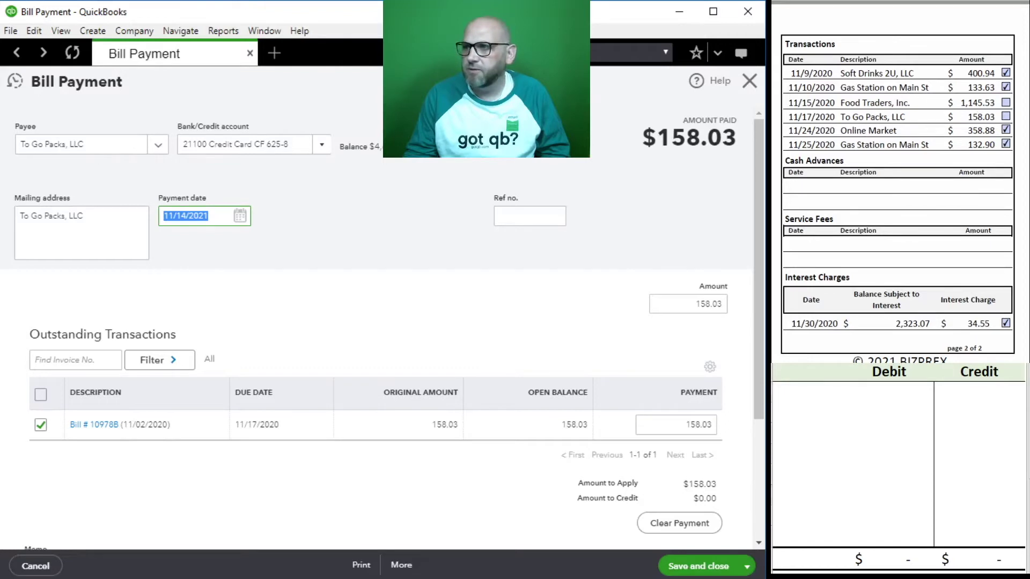
{"action": "type", "text": "11/"}
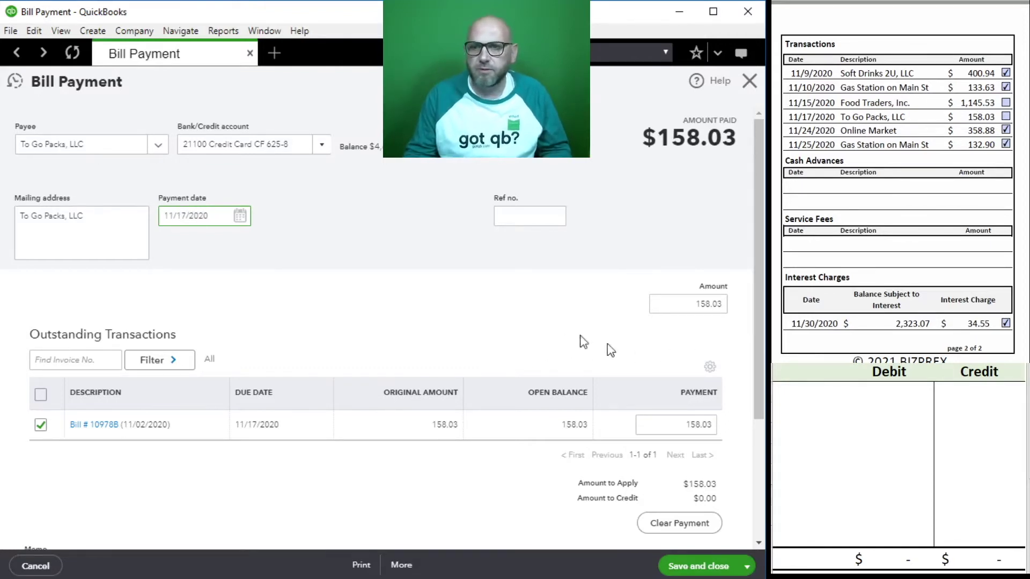
{"action": "left_click", "coordinate": [700, 572]}
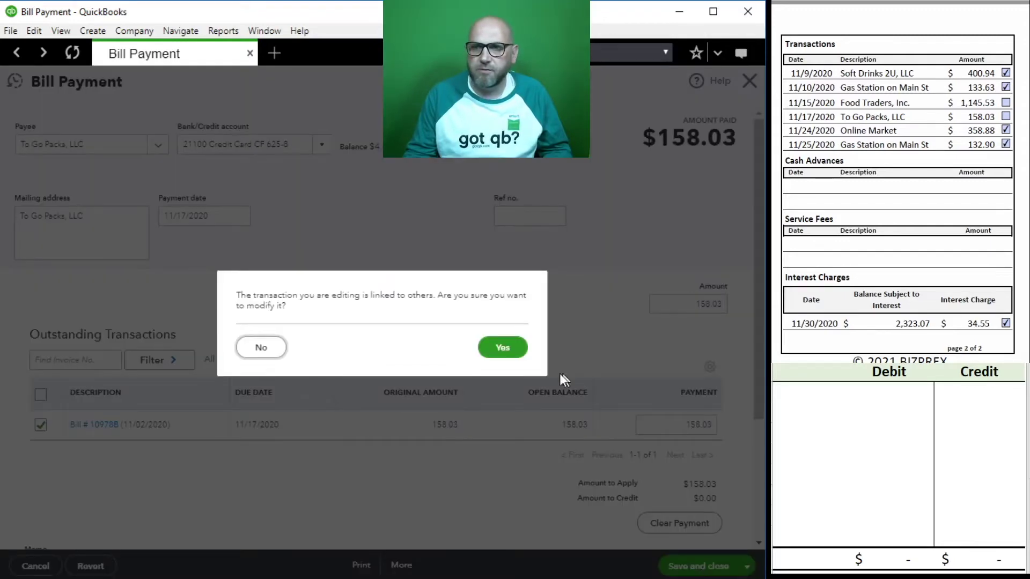
{"action": "left_click", "coordinate": [506, 349]}
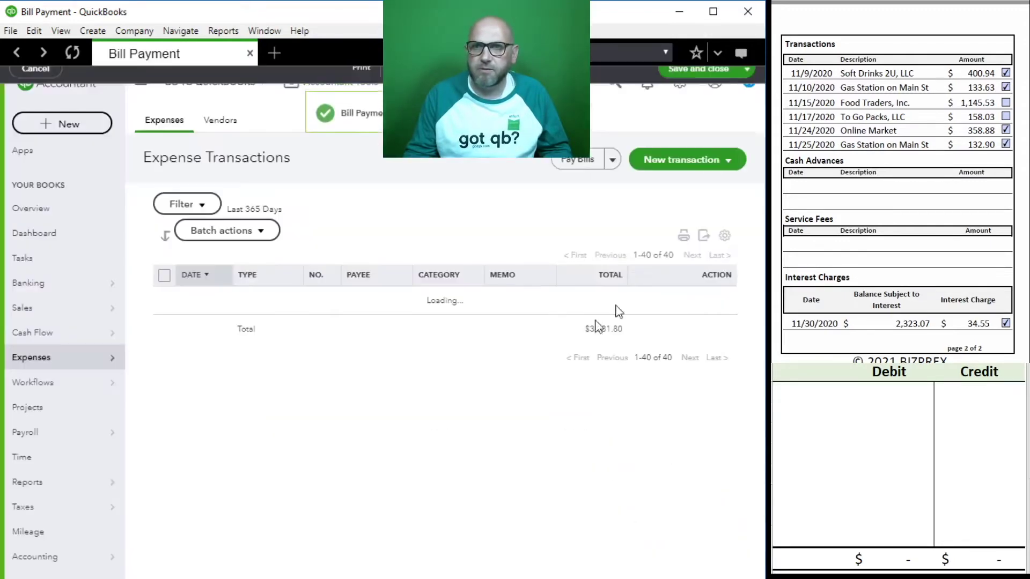
Open the 1,145.53 Food Traders bill payment from the expense transactions, set its payment date to 11/15/2020, and save it.
{"action": "scroll", "coordinate": [567, 381], "scroll_direction": "up", "scroll_amount": 5}
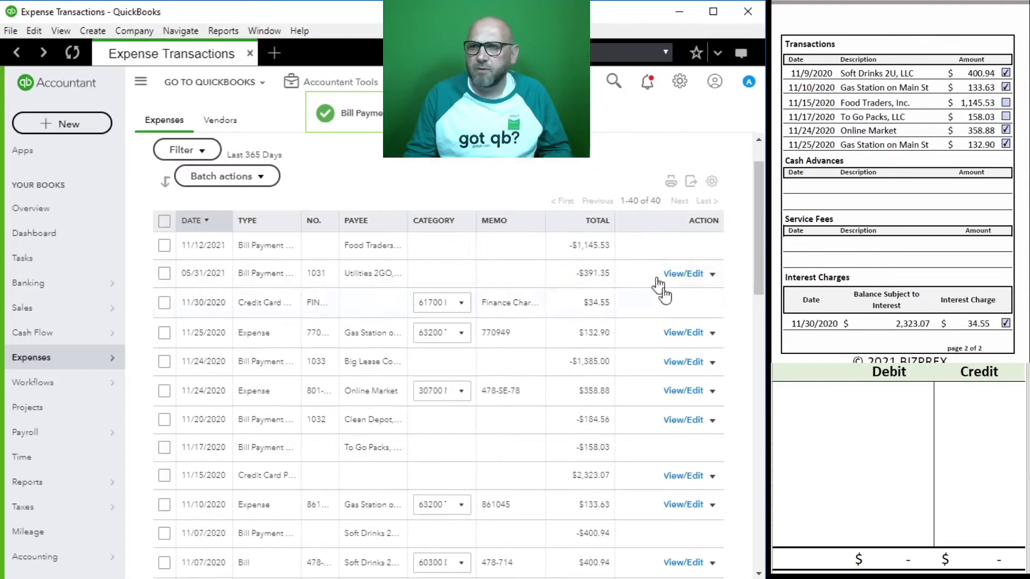
{"action": "left_click", "coordinate": [259, 251]}
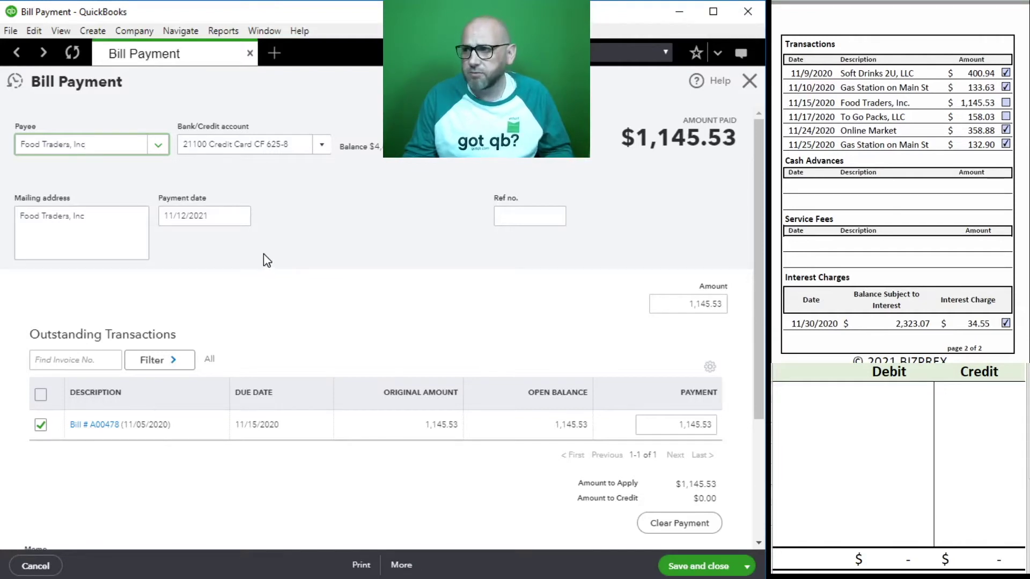
{"action": "left_click", "coordinate": [196, 216]}
{"action": "left_click_drag", "start_coordinate": [136, 213], "coordinate": [134, 213]}
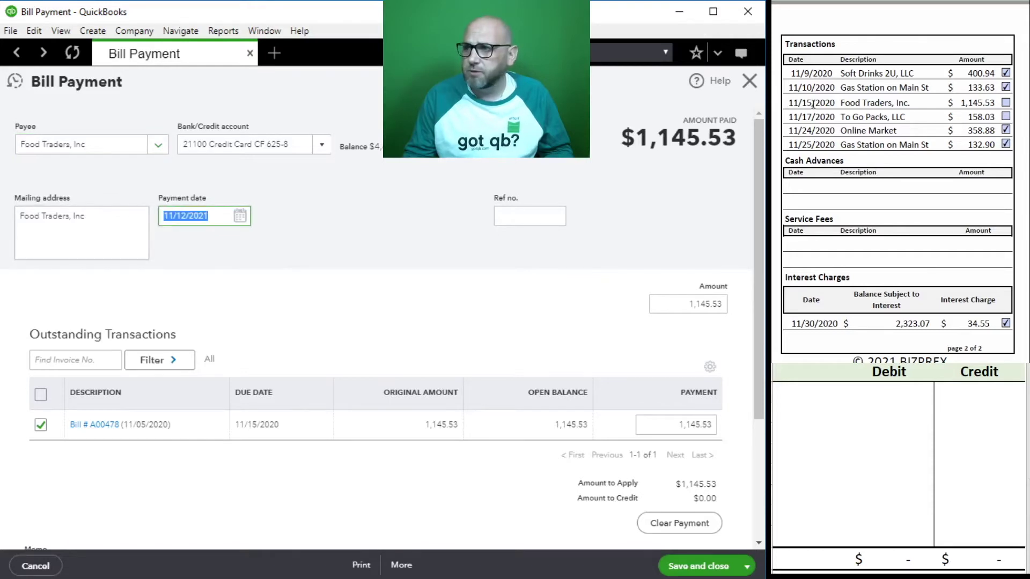
{"action": "type", "text": "1"}
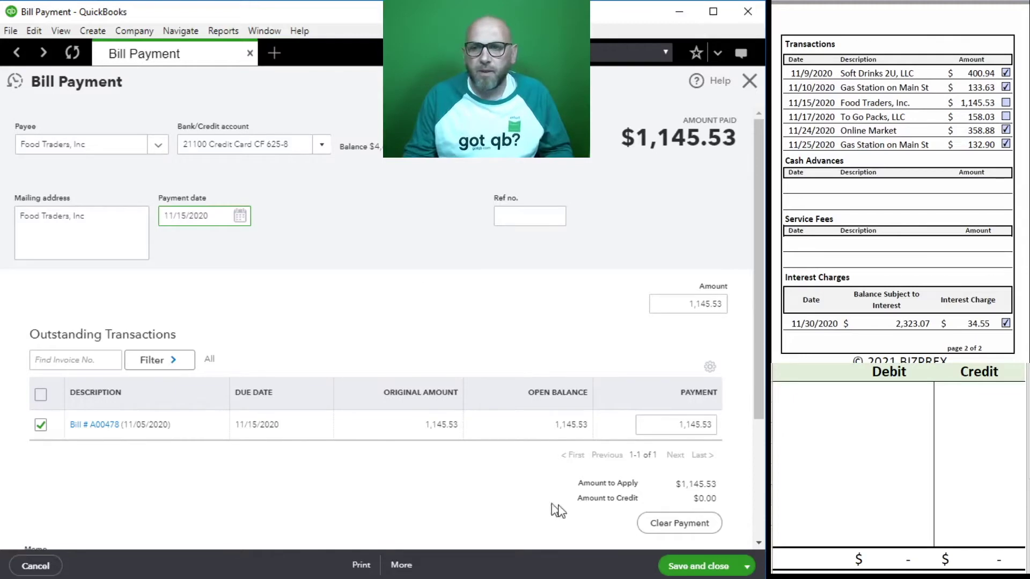
{"action": "left_click", "coordinate": [687, 567]}
{"action": "left_click", "coordinate": [501, 349]}
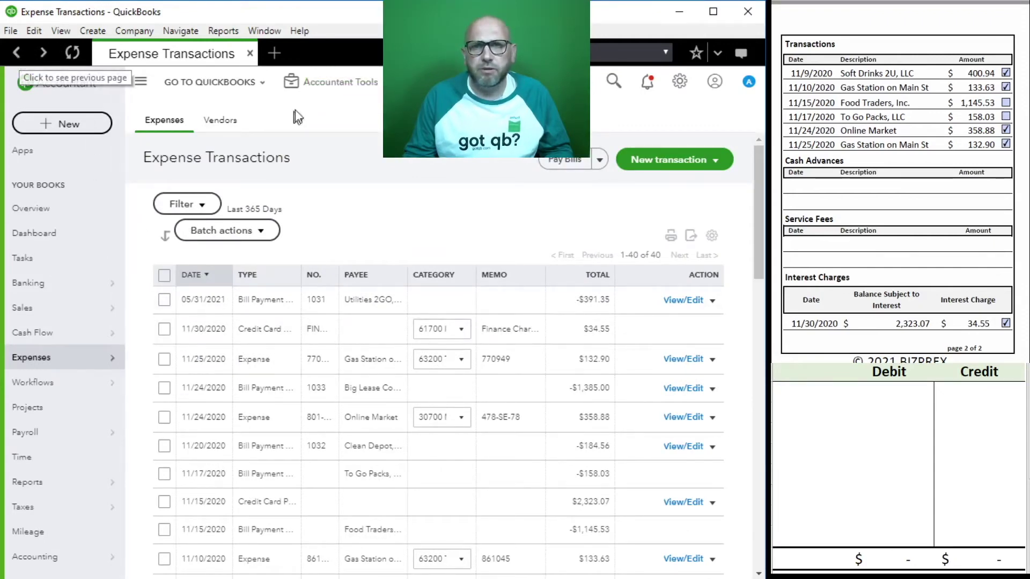
Resume reconciling the 21100 credit card account and reload the reconciliation page.
{"action": "left_click", "coordinate": [350, 88]}
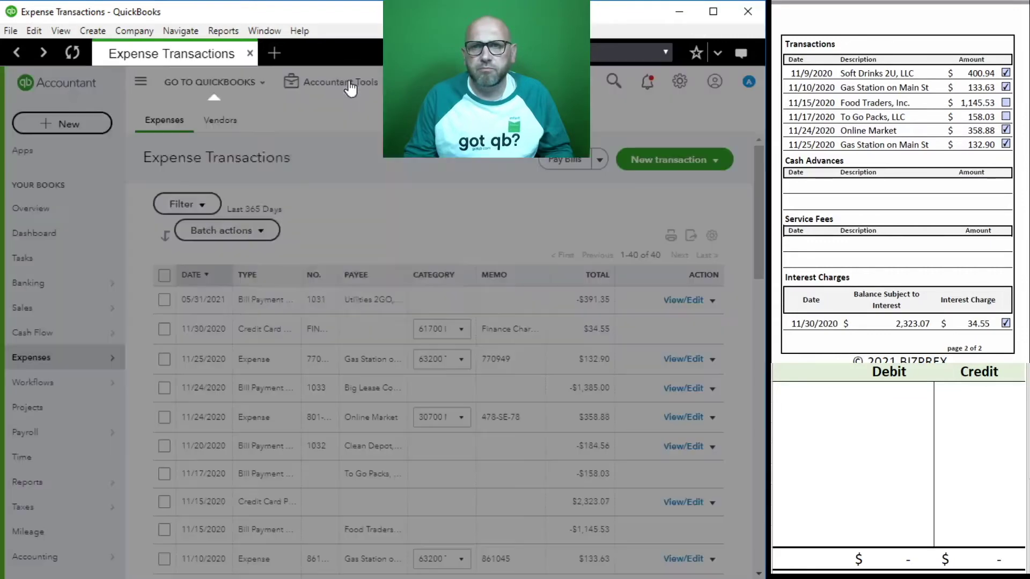
{"action": "left_click", "coordinate": [329, 197]}
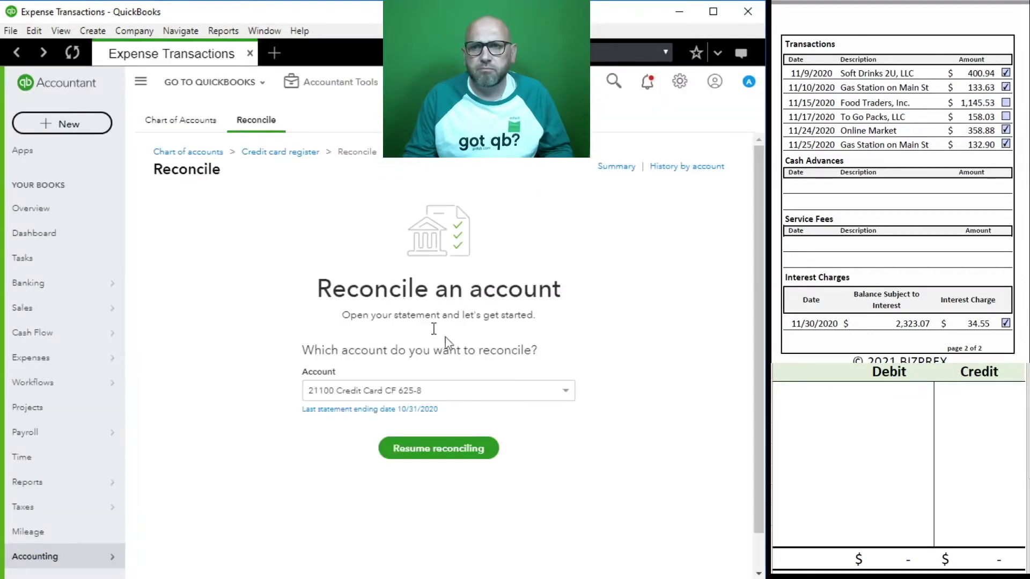
{"action": "left_click", "coordinate": [438, 452]}
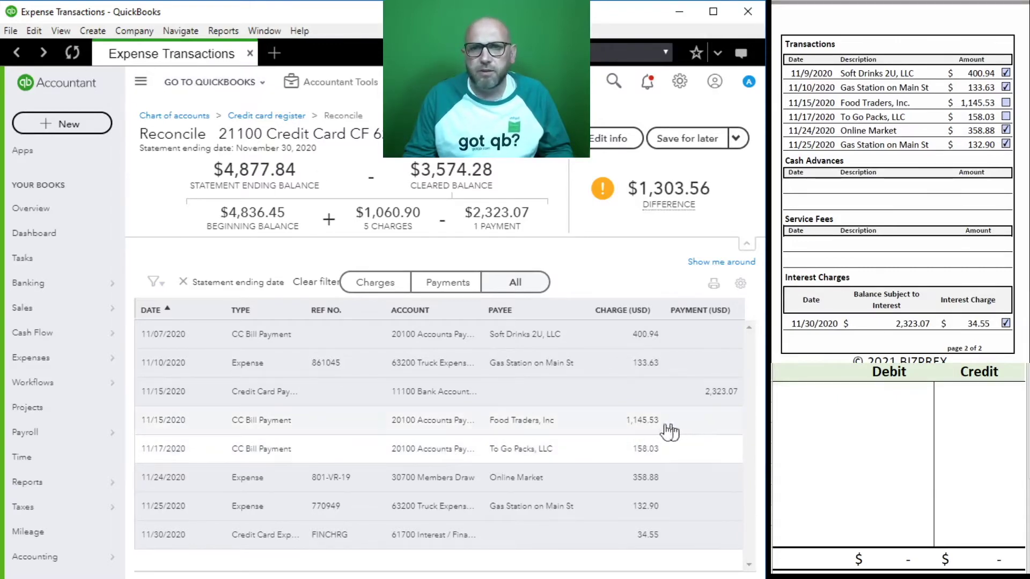
{"action": "left_click", "coordinate": [75, 56]}
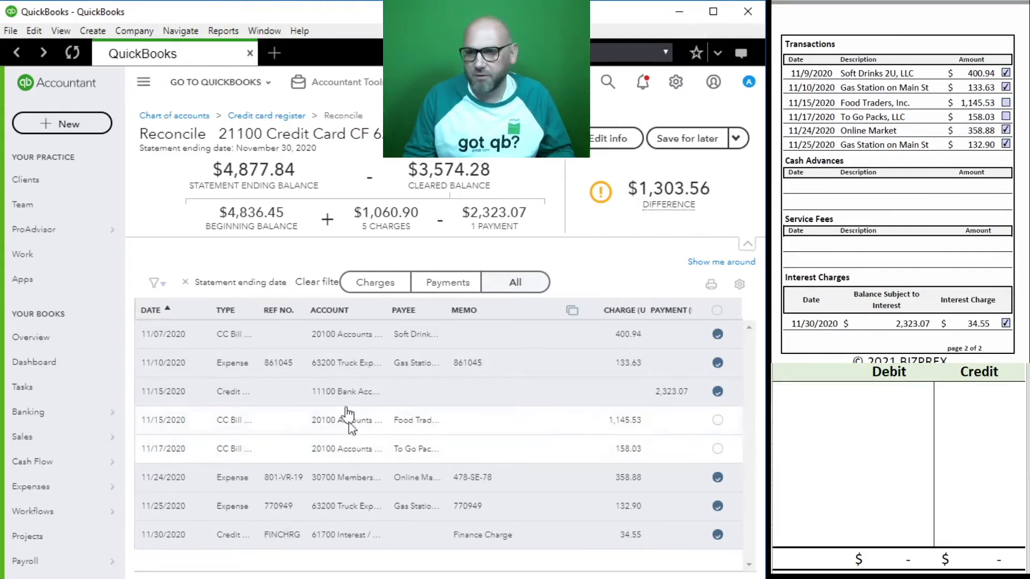
Clear the 1,145.53 Food Traders and 158.03 To Go Packs charges, ticking both off on the statement, and finish the reconciliation without paying the bill.
{"action": "left_click", "coordinate": [1005, 103]}
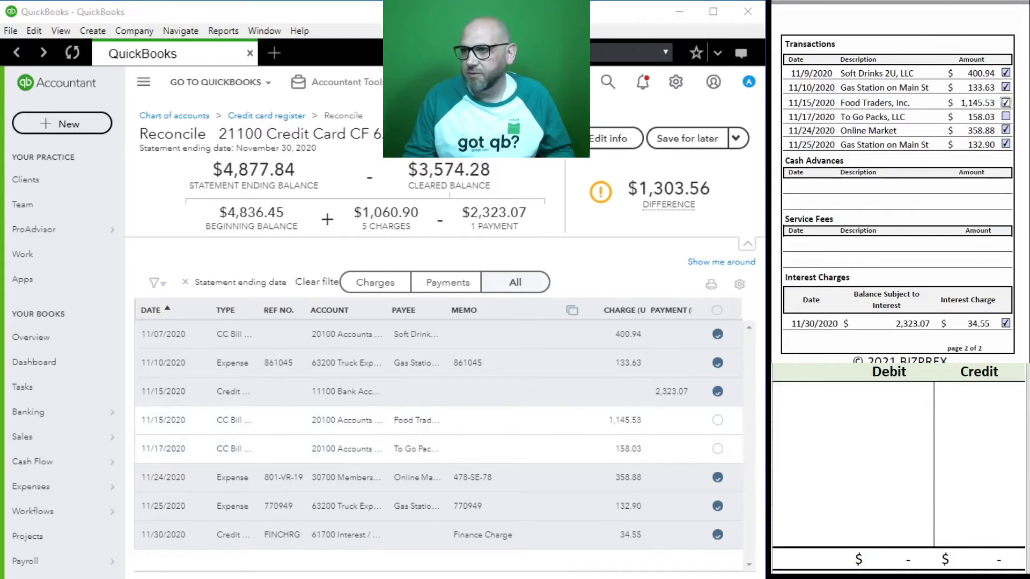
{"action": "left_click", "coordinate": [718, 420]}
{"action": "left_click", "coordinate": [1006, 118]}
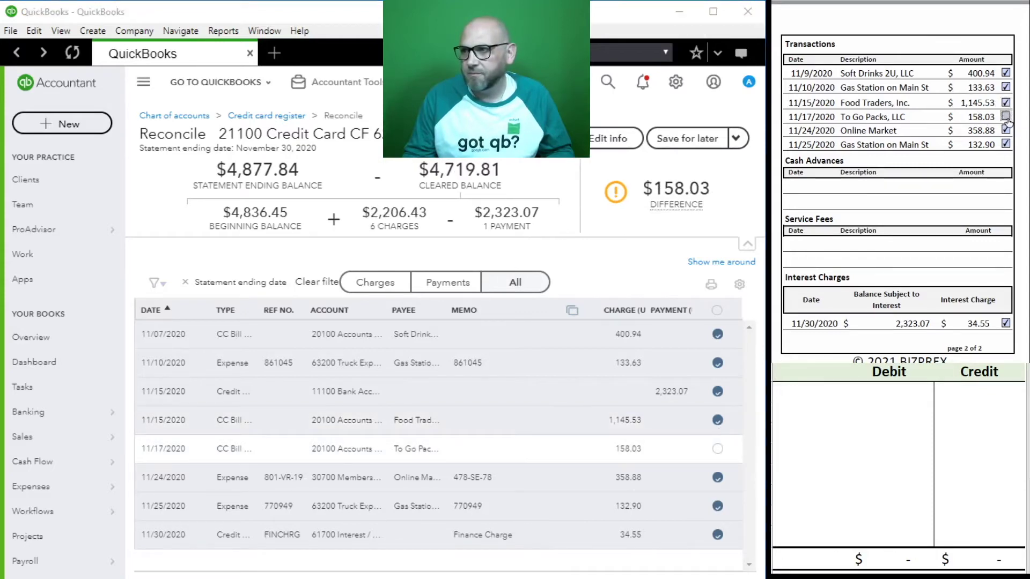
{"action": "left_click", "coordinate": [717, 449]}
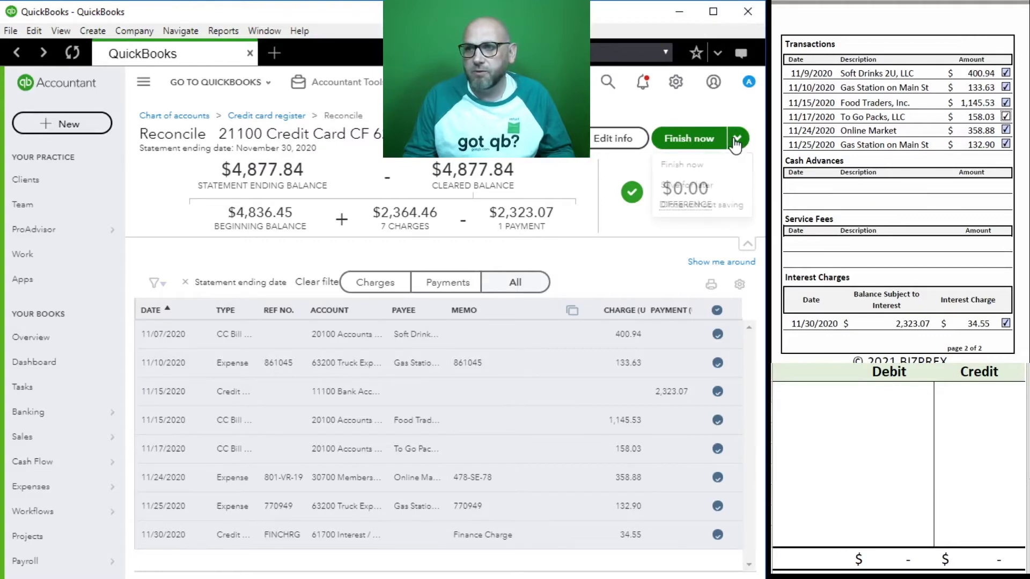
{"action": "left_click", "coordinate": [683, 139]}
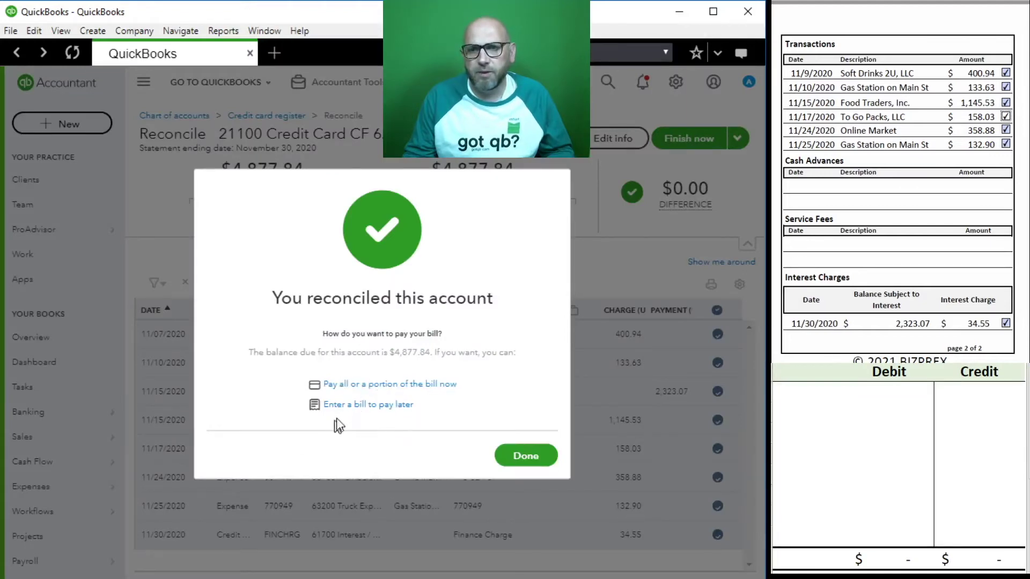
{"action": "left_click", "coordinate": [536, 456]}
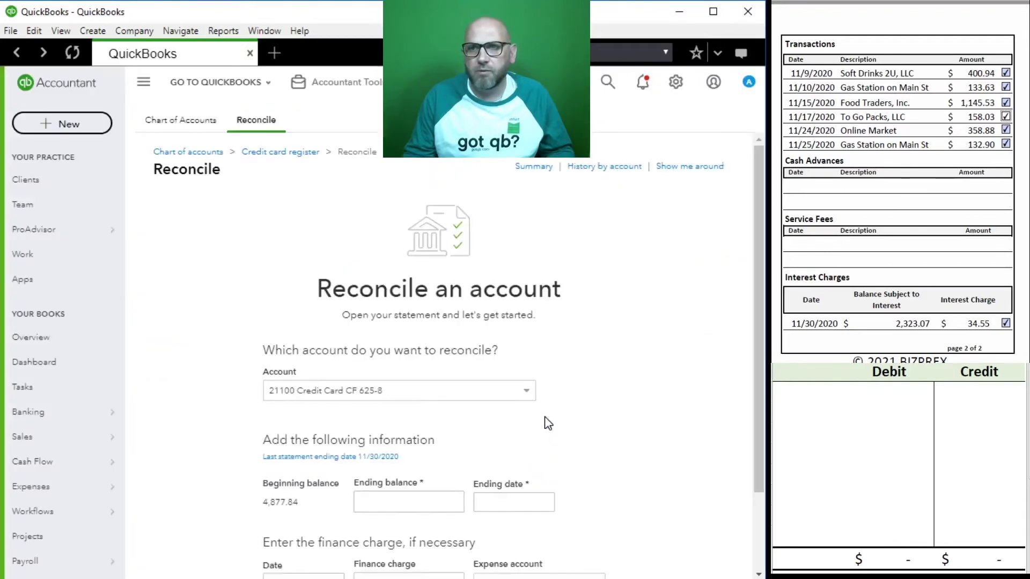
Open the 11/30/2020 reconciliation report from the credit card account's history and compare its summary and cleared transactions with the statement.
{"action": "left_click", "coordinate": [590, 167]}
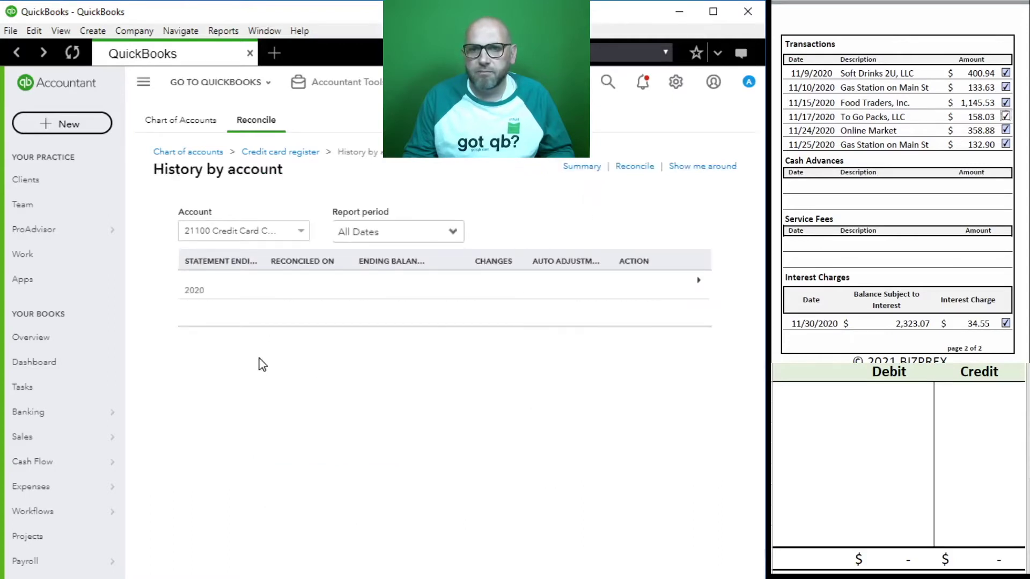
{"action": "left_click", "coordinate": [698, 284]}
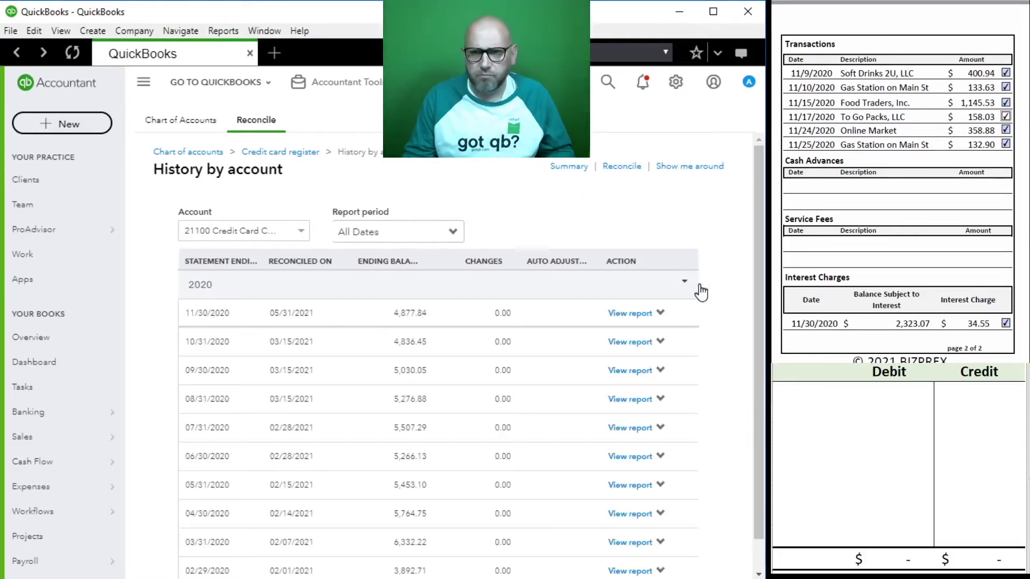
{"action": "left_click", "coordinate": [633, 314]}
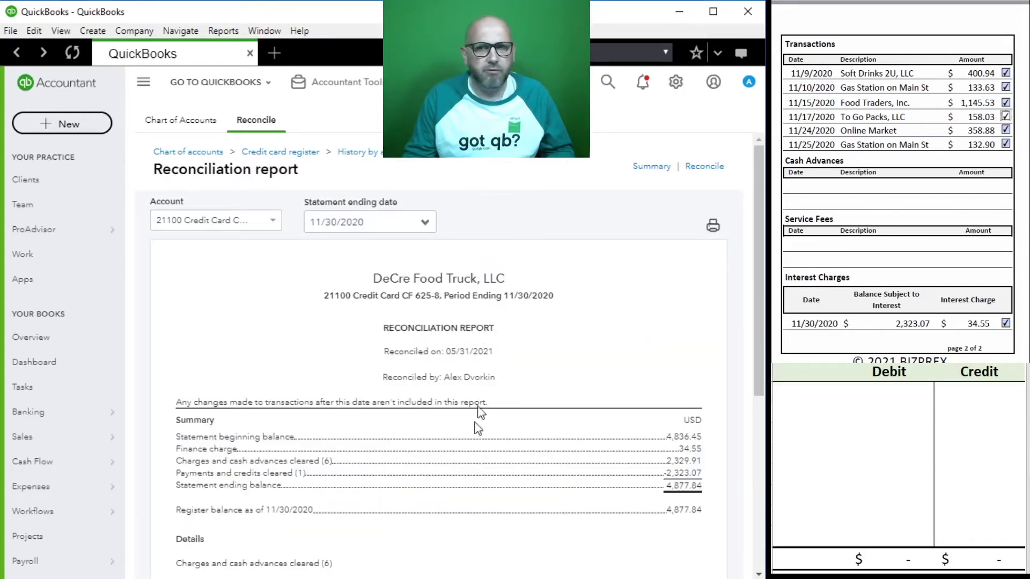
{"action": "scroll", "coordinate": [509, 423], "scroll_direction": "down", "scroll_amount": 6}
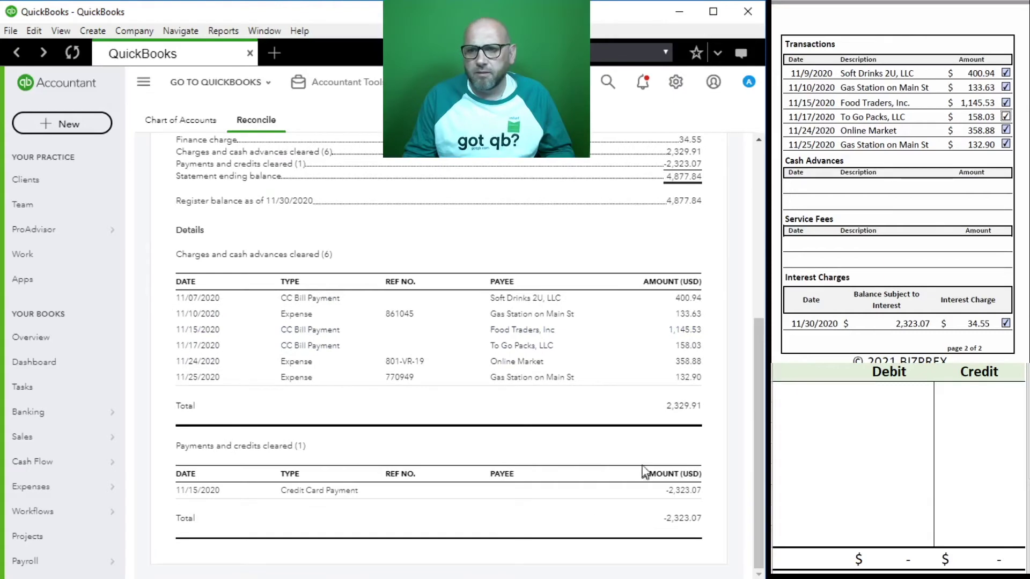
{"action": "scroll", "coordinate": [921, 211], "scroll_direction": "up", "scroll_amount": 3}
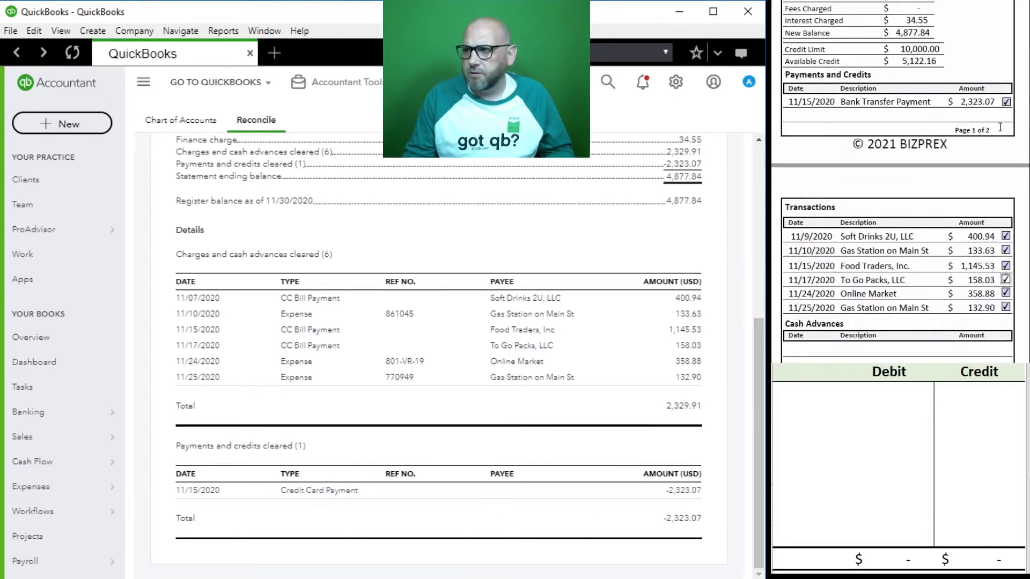
{"action": "scroll", "coordinate": [868, 250], "scroll_direction": "down", "scroll_amount": 3}
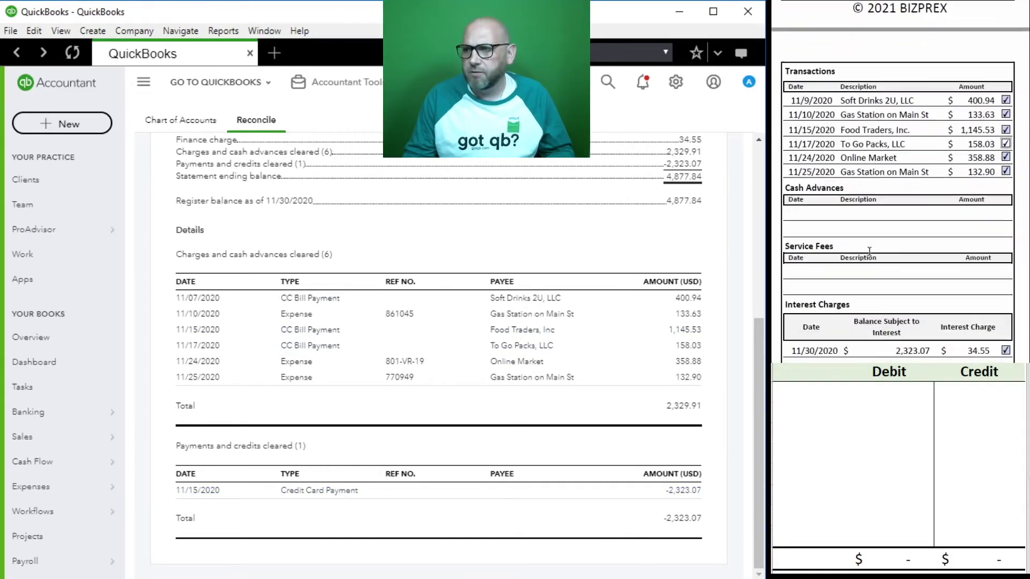
{"action": "scroll", "coordinate": [858, 247], "scroll_direction": "down", "scroll_amount": 2}
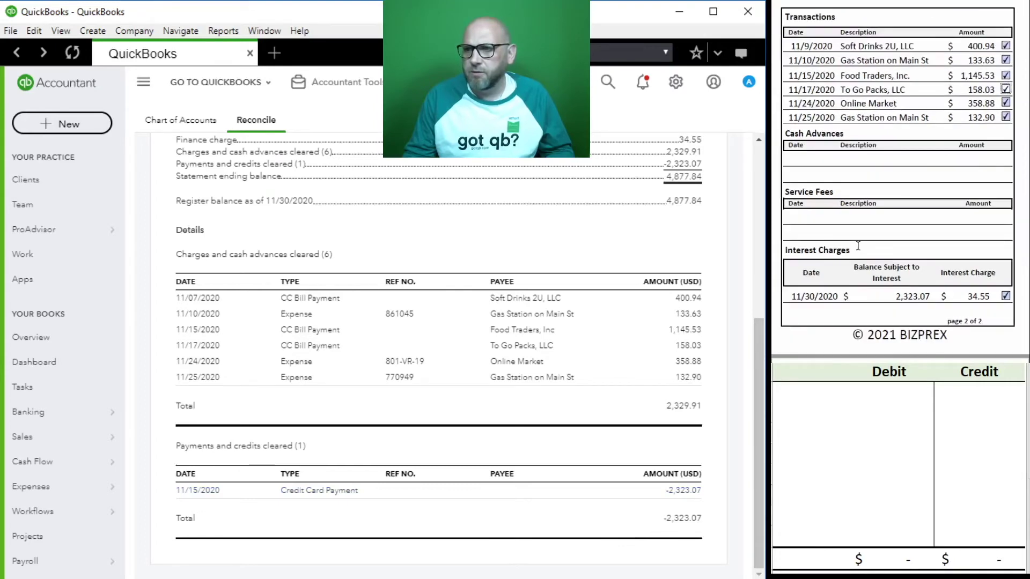
{"action": "scroll", "coordinate": [563, 460], "scroll_direction": "up", "scroll_amount": 3}
{"action": "scroll", "coordinate": [606, 392], "scroll_direction": "up", "scroll_amount": 2}
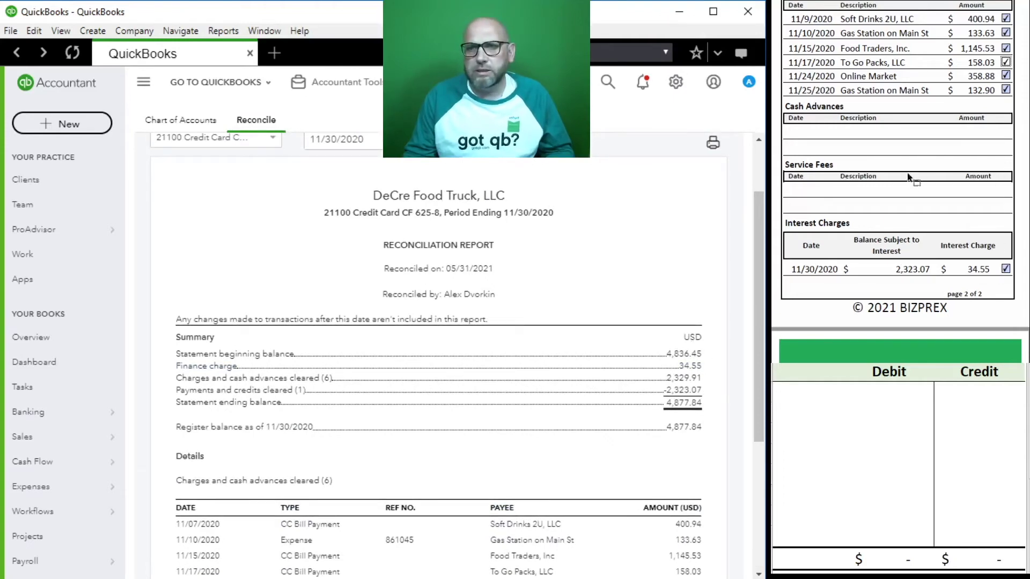
Return to the company dashboard and bring the Bank of Lakes statement for November 2020 into view.
{"action": "scroll", "coordinate": [911, 183], "scroll_direction": "down", "scroll_amount": 10}
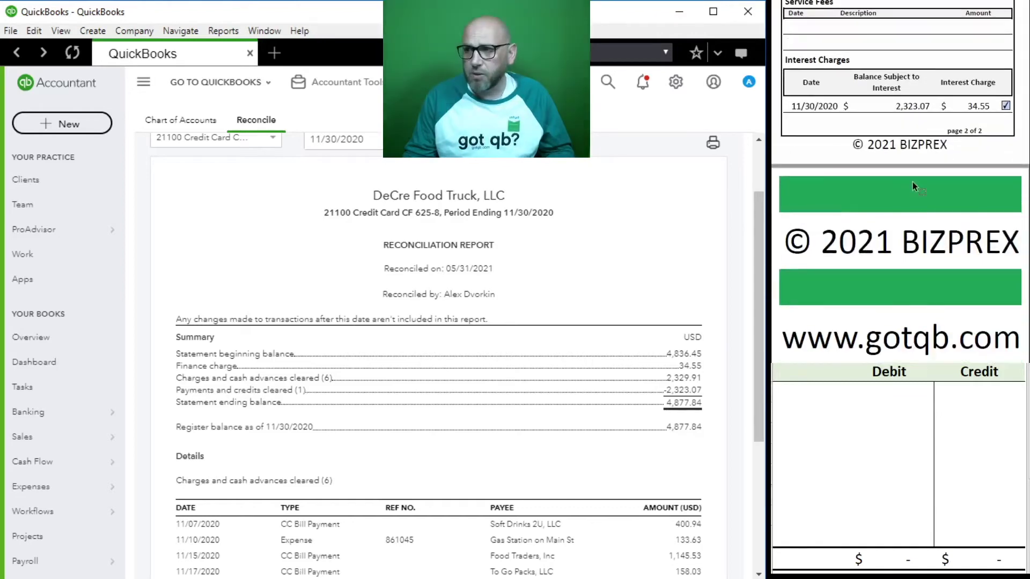
{"action": "scroll", "coordinate": [914, 184], "scroll_direction": "down", "scroll_amount": 1}
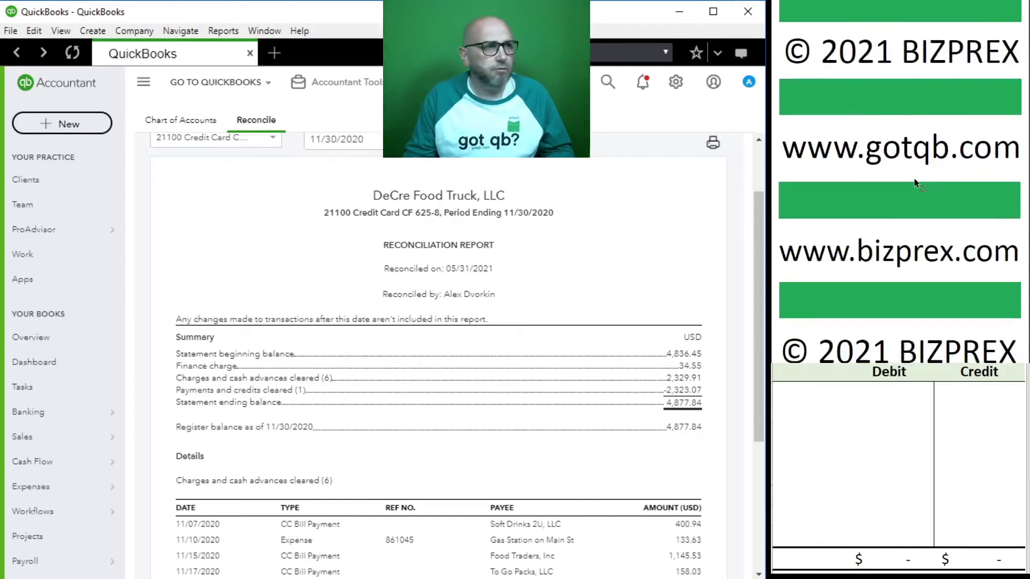
{"action": "left_click", "coordinate": [34, 362]}
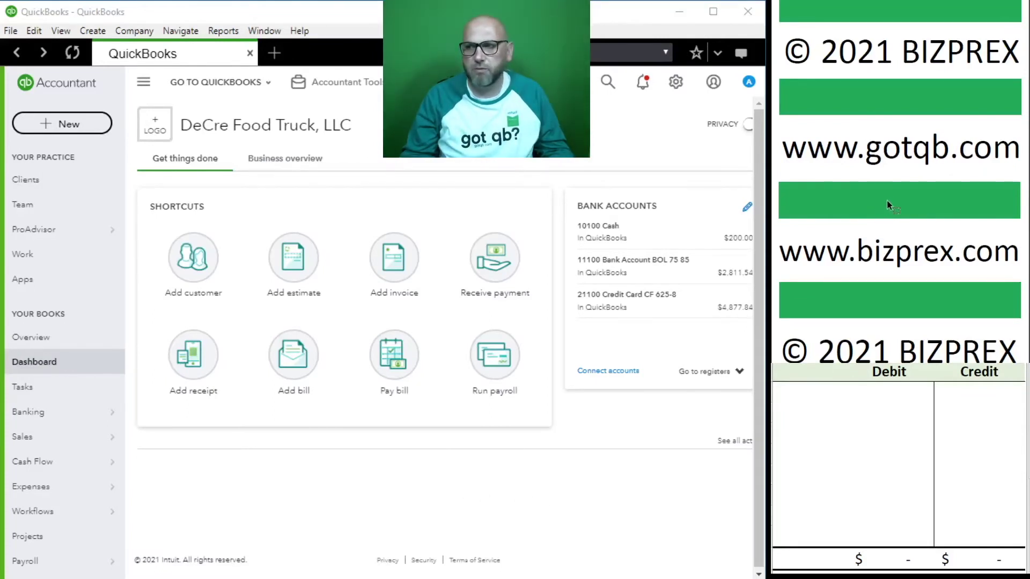
{"action": "scroll", "coordinate": [889, 199], "scroll_direction": "down", "scroll_amount": 10}
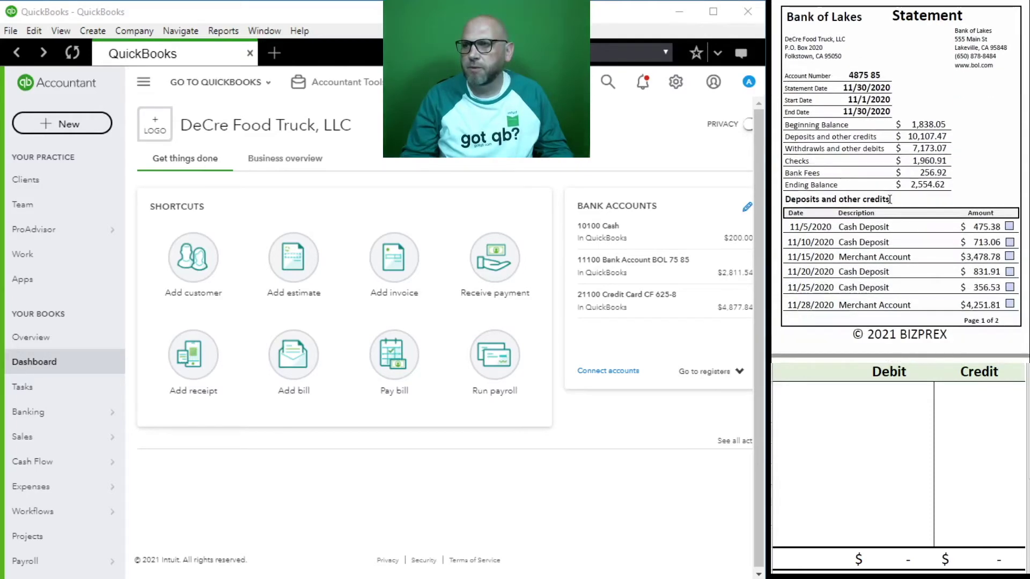
Open account reconciliation and select the 11100 bank account as the one to reconcile.
{"action": "left_click", "coordinate": [354, 83]}
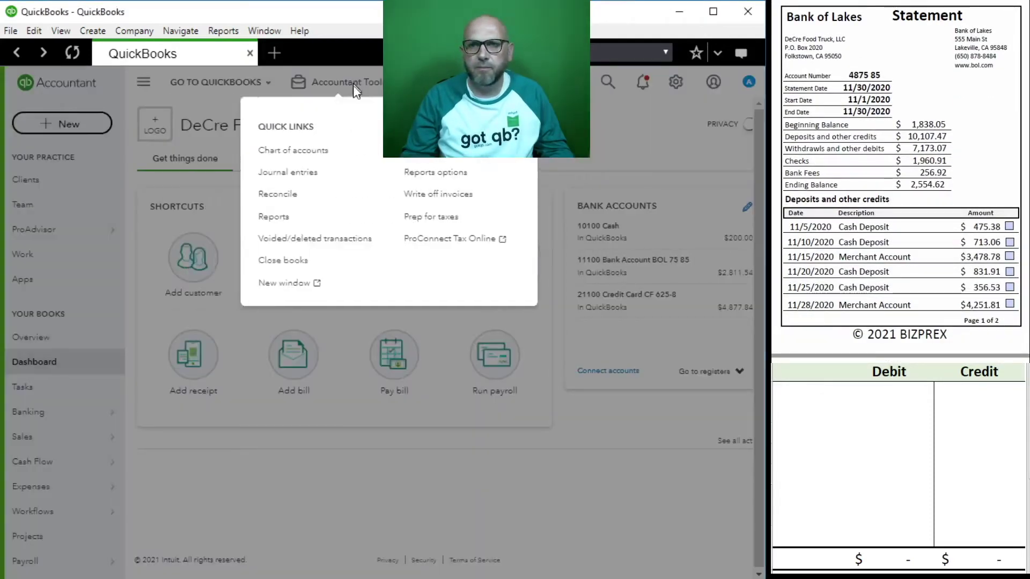
{"action": "left_click", "coordinate": [338, 194]}
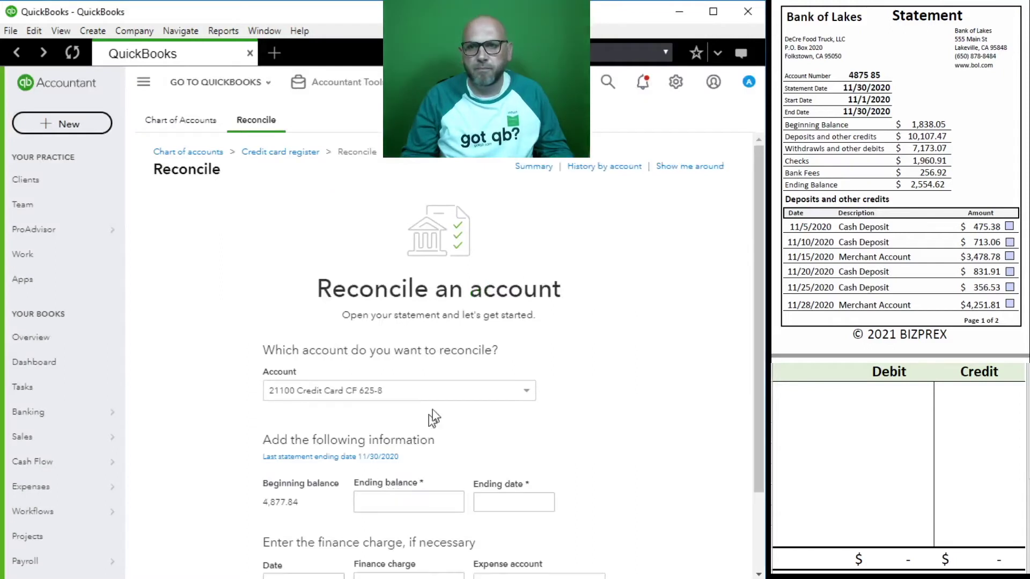
{"action": "left_click", "coordinate": [437, 397]}
{"action": "scroll", "coordinate": [423, 429], "scroll_direction": "up", "scroll_amount": 5}
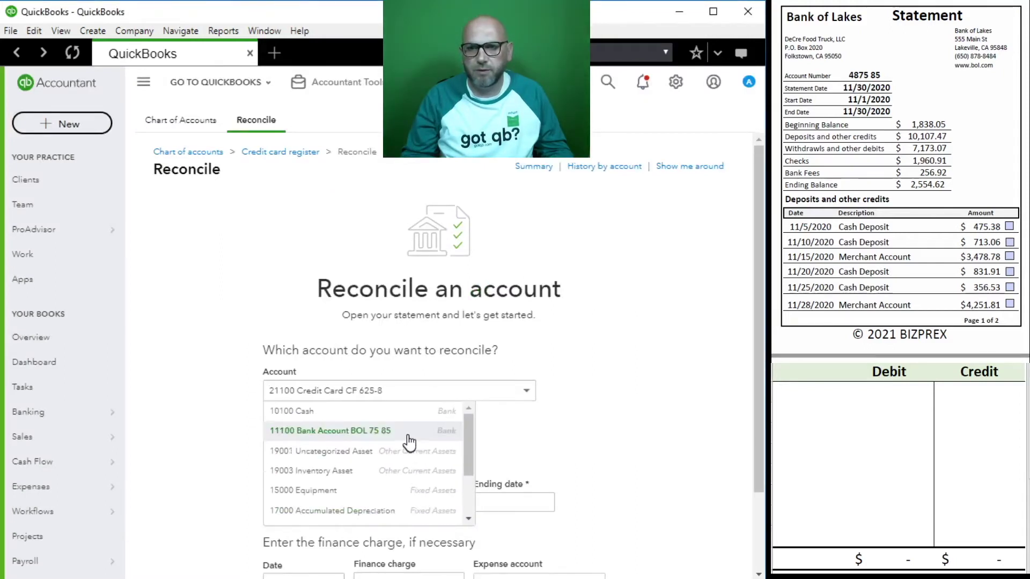
{"action": "left_click", "coordinate": [407, 435]}
Enter the bank statement's ending balance of 2,554.62 and the ending date 11/30/2020 for the reconciliation.
{"action": "scroll", "coordinate": [488, 452], "scroll_direction": "down", "scroll_amount": 3}
{"action": "left_click", "coordinate": [363, 356]}
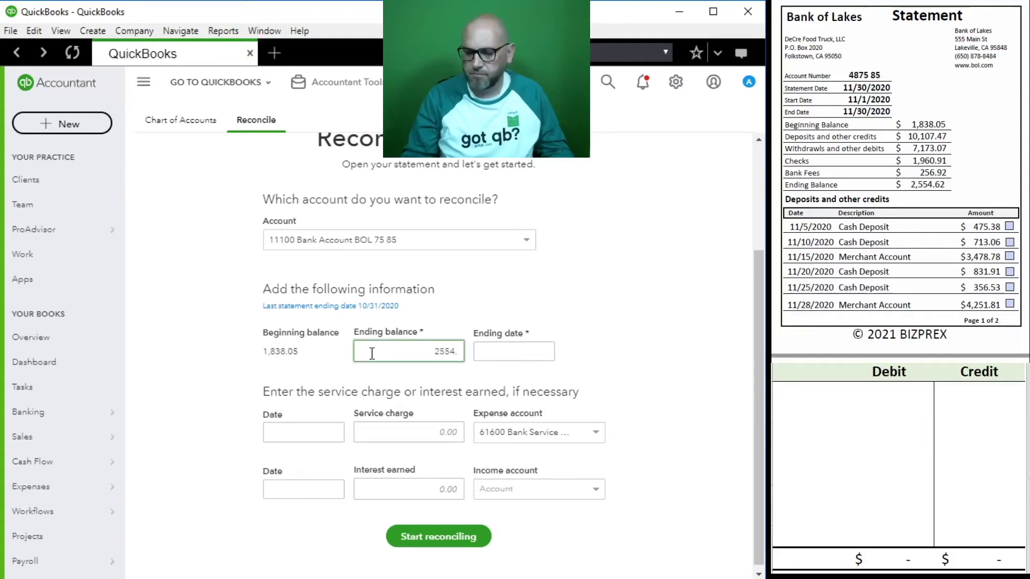
{"action": "left_click", "coordinate": [517, 354]}
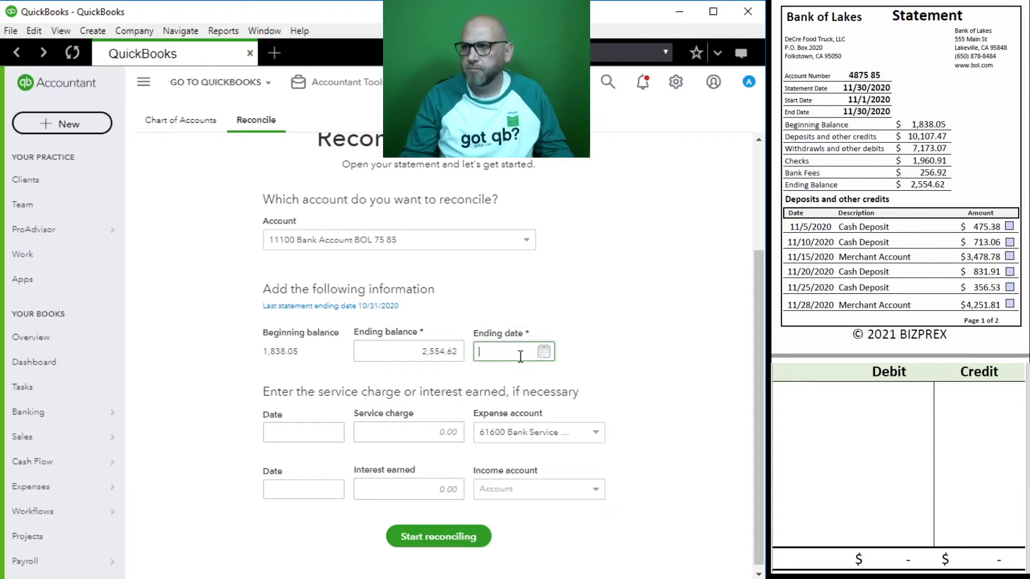
{"action": "type", "text": "11/30/2020"}
{"action": "key", "text": "Tab"}
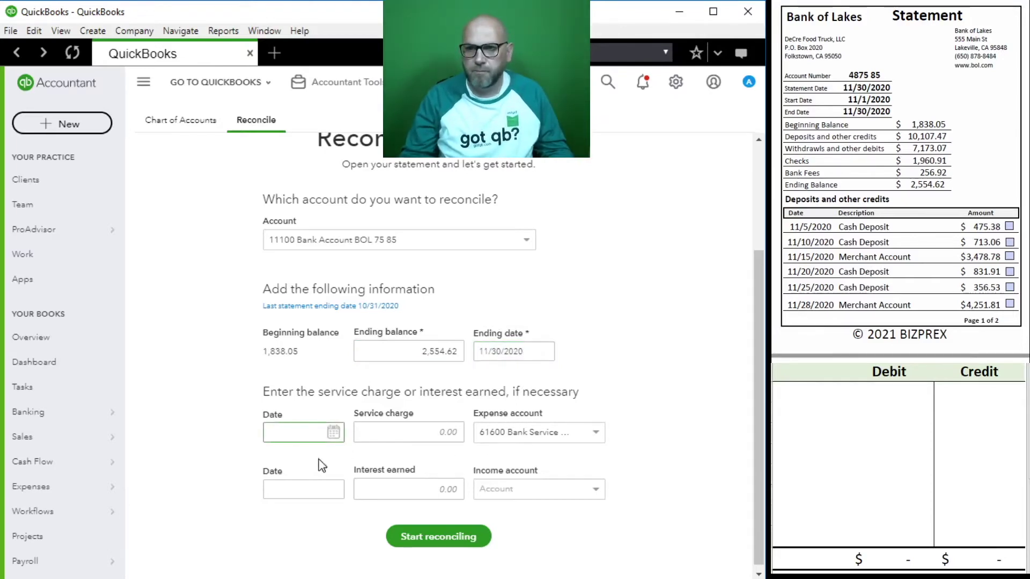
Enter the statement's monthly service fee as a 25.00 service charge dated 11/28/2020.
{"action": "scroll", "coordinate": [885, 196], "scroll_direction": "down", "scroll_amount": 8}
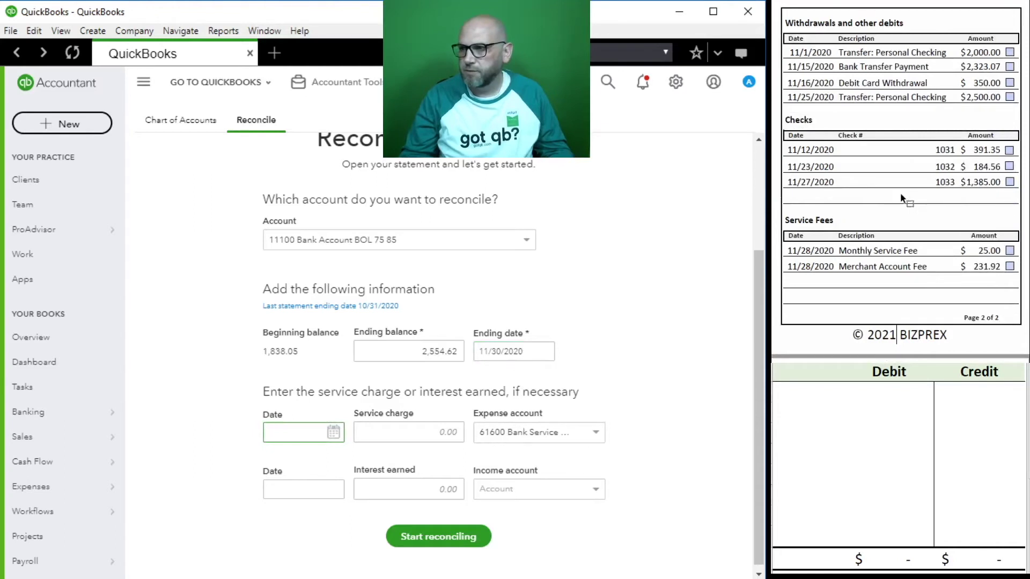
{"action": "scroll", "coordinate": [901, 197], "scroll_direction": "up", "scroll_amount": 1}
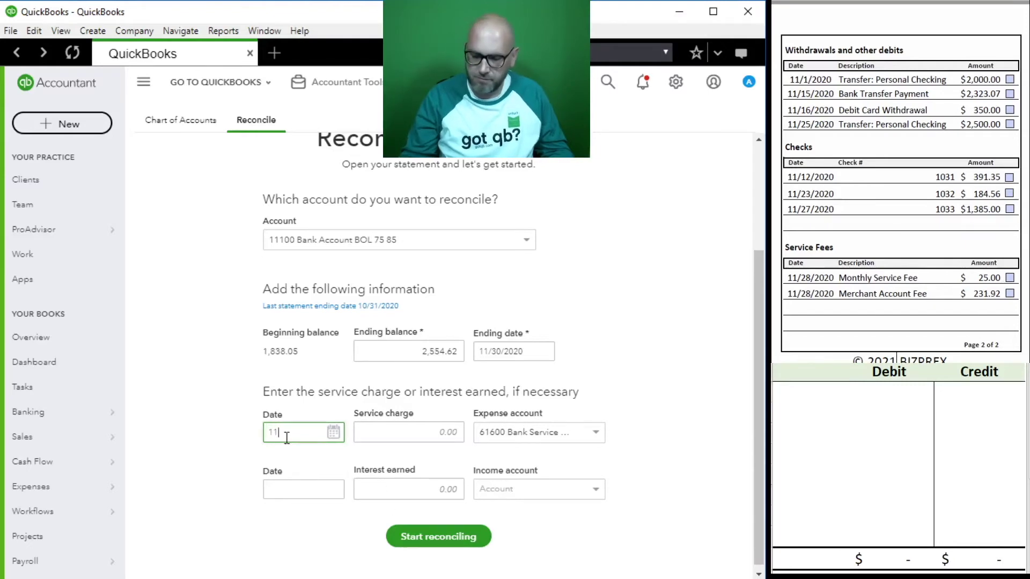
{"action": "type", "text": "020"}
{"action": "key", "text": "Tab"}
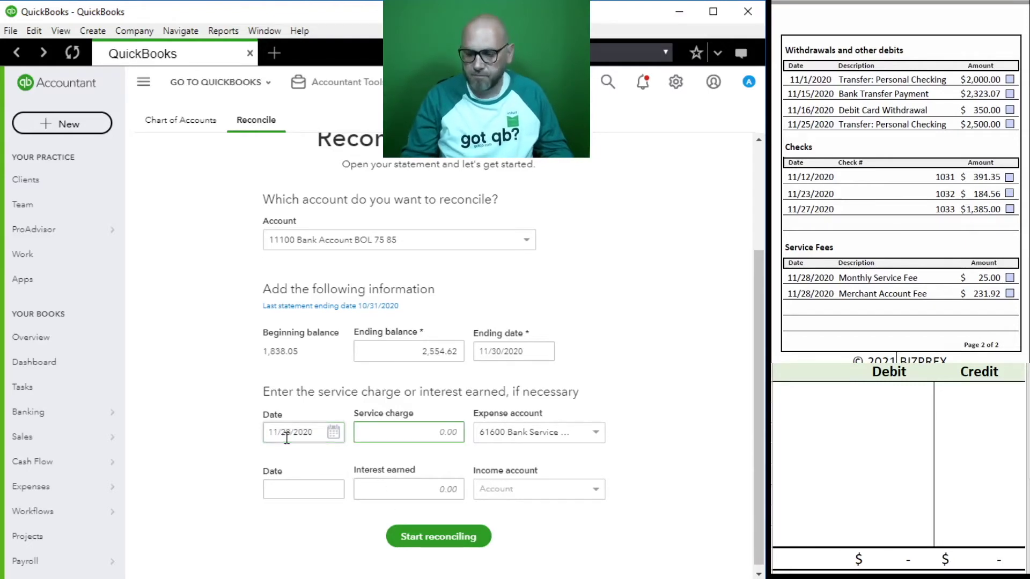
{"action": "key", "text": "Tab"}
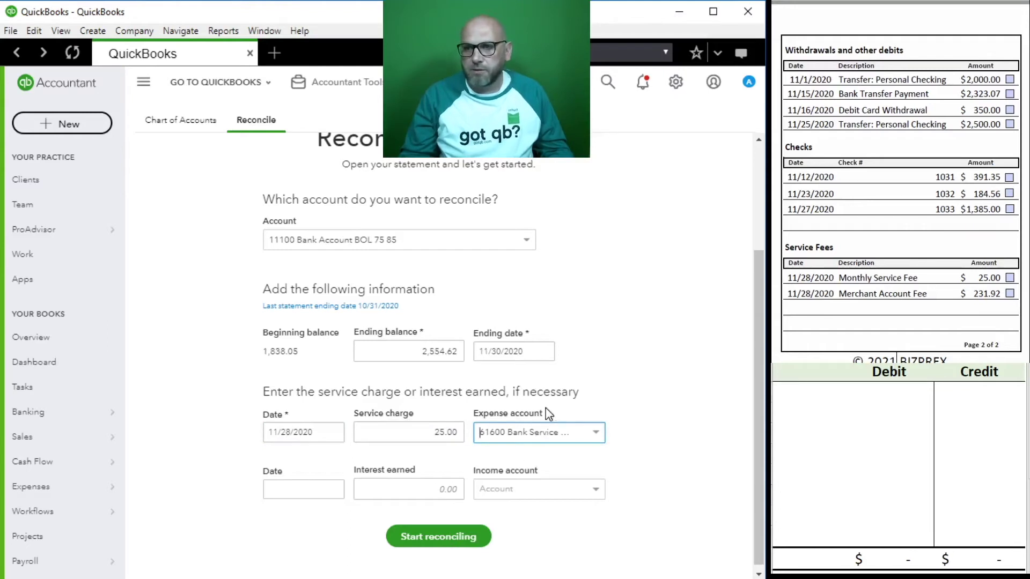
Record a 25.00 credit to account 11100 on the first line of the debit and credit worksheet.
{"action": "left_click", "coordinate": [857, 430]}
{"action": "left_click", "coordinate": [823, 394]}
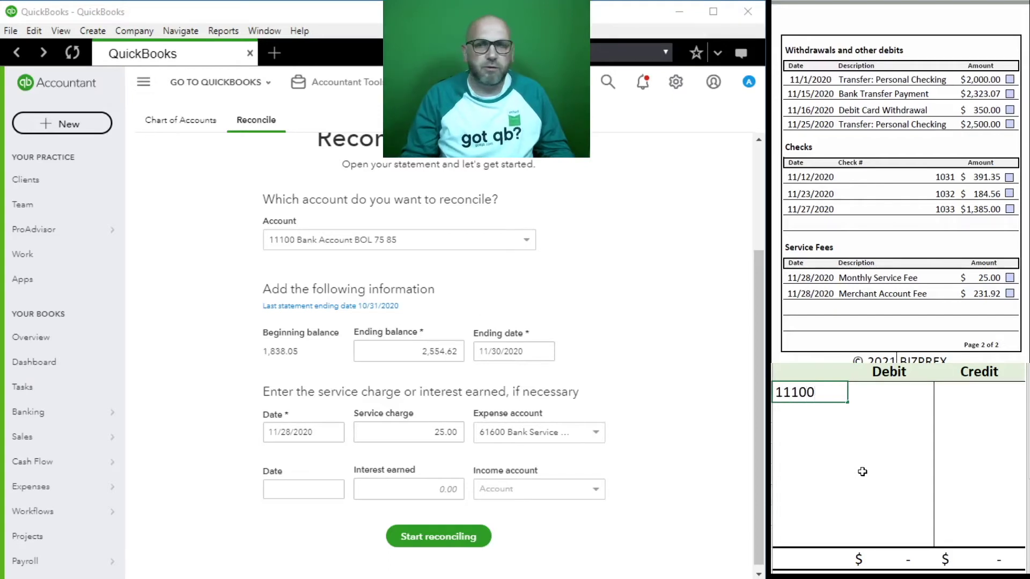
{"action": "type", "text": "11100"}
{"action": "key", "text": "Tab"}
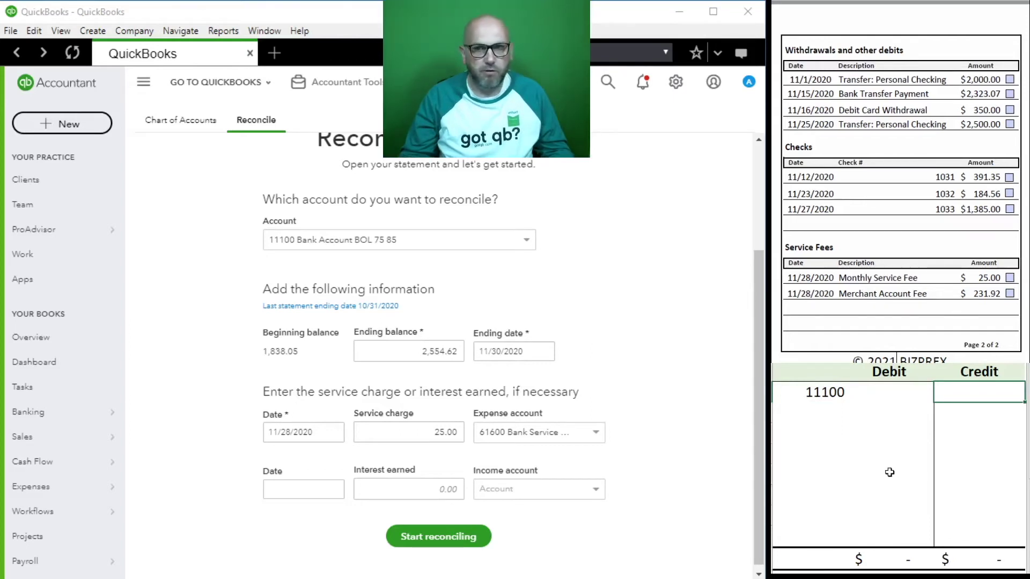
{"action": "type", "text": "25"}
{"action": "key", "text": "Return"}
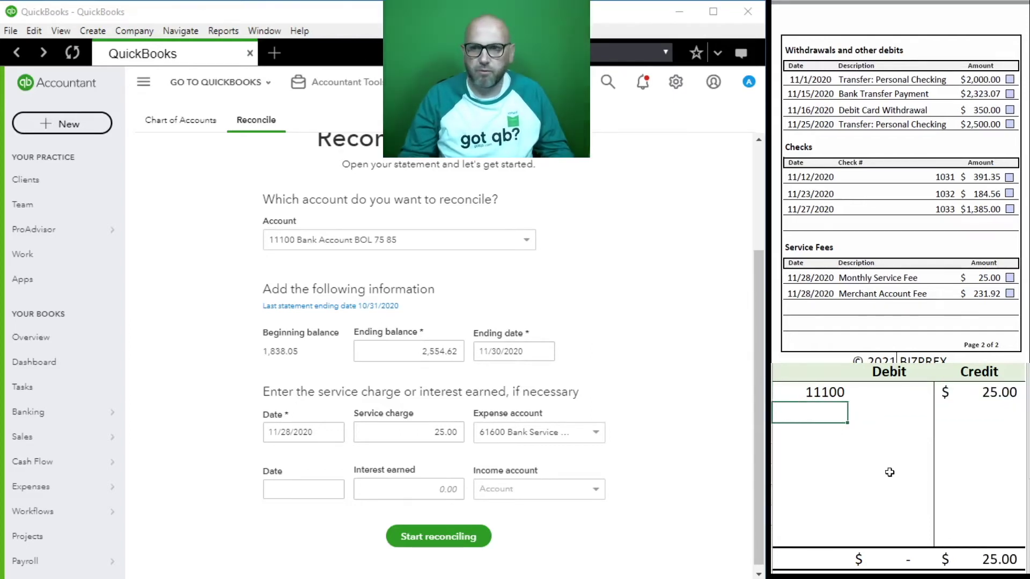
Check the service charge's expense account and record a matching 25.00 debit to account 61600 on the worksheet.
{"action": "left_click", "coordinate": [594, 435]}
{"action": "left_click", "coordinate": [561, 460]}
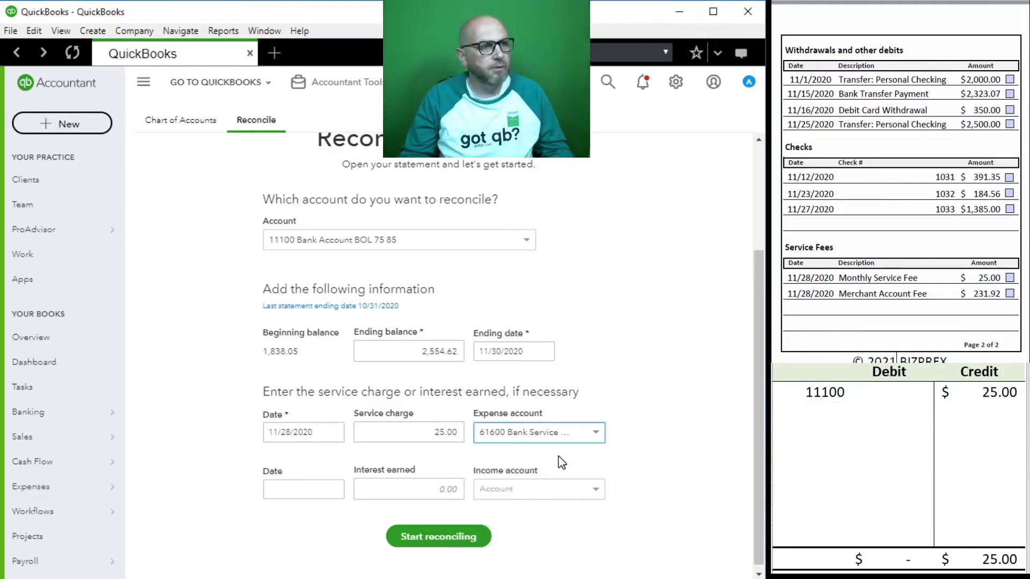
{"action": "left_click", "coordinate": [804, 404]}
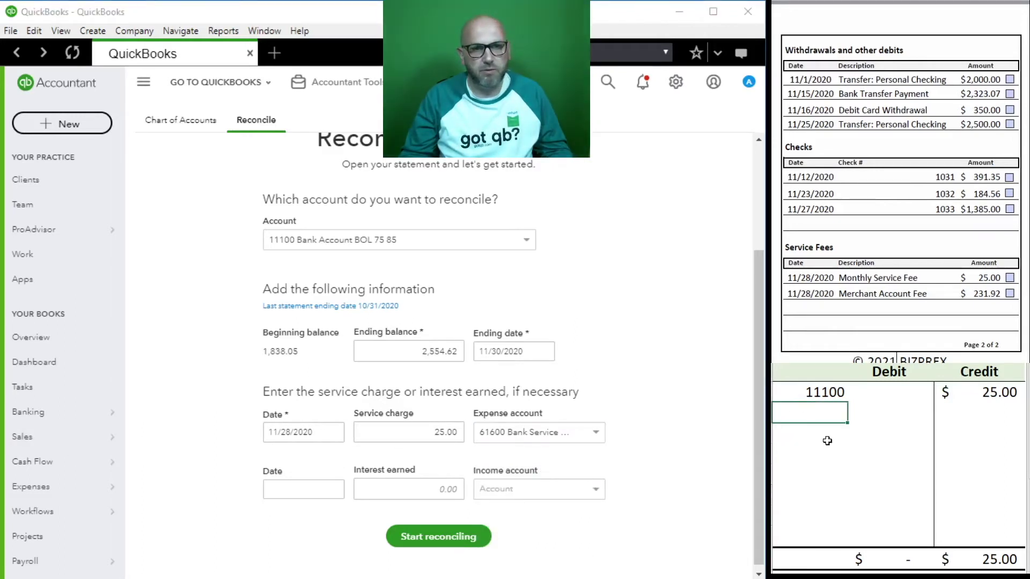
{"action": "type", "text": "61600"}
{"action": "key", "text": "Tab"}
{"action": "type", "text": "25"}
{"action": "key", "text": "Return"}
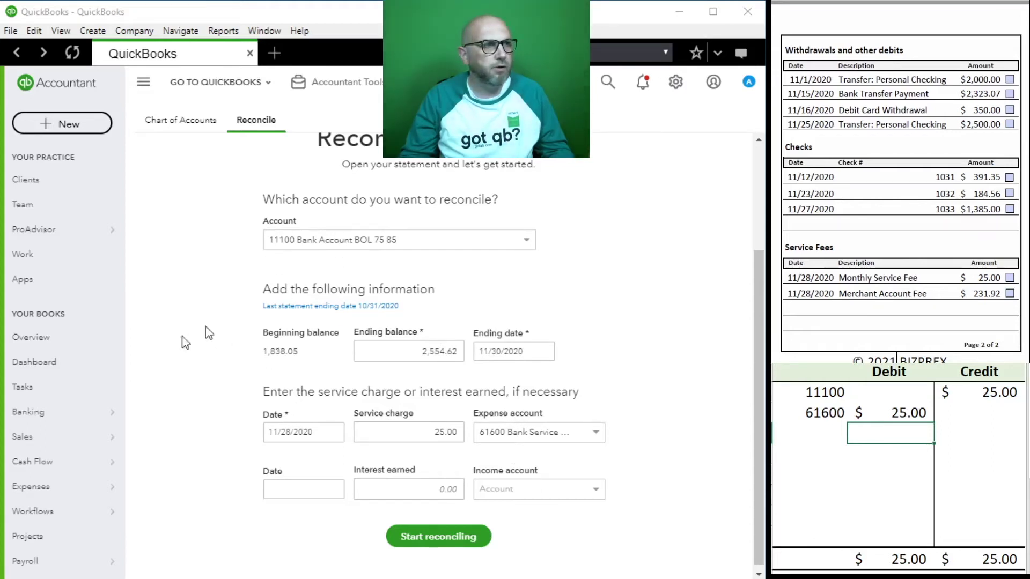
Start reconciling the bank account and clear both entries from the debit and credit worksheet.
{"action": "left_click", "coordinate": [438, 538]}
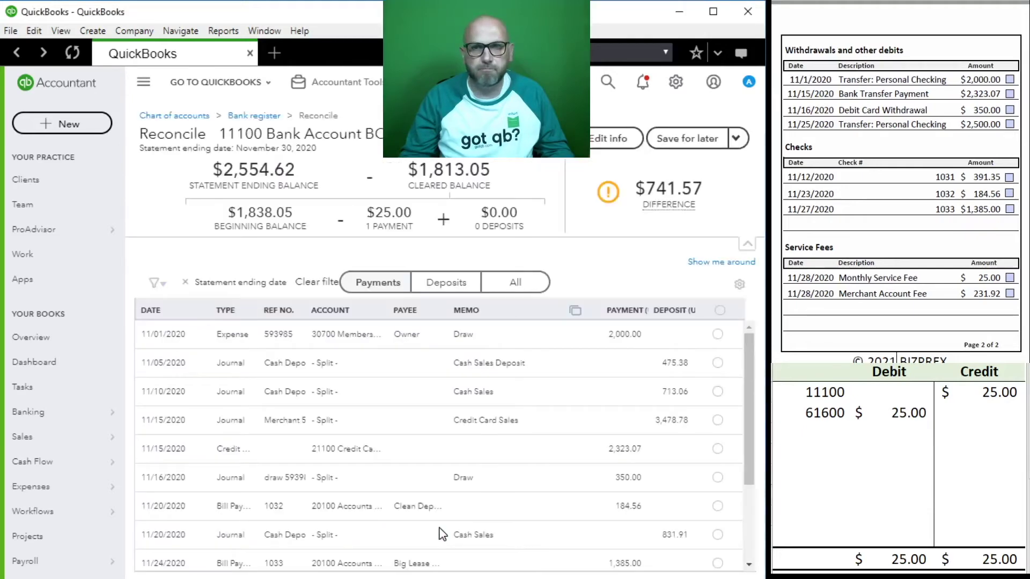
{"action": "left_click_drag", "start_coordinate": [890, 420], "coordinate": [793, 398]}
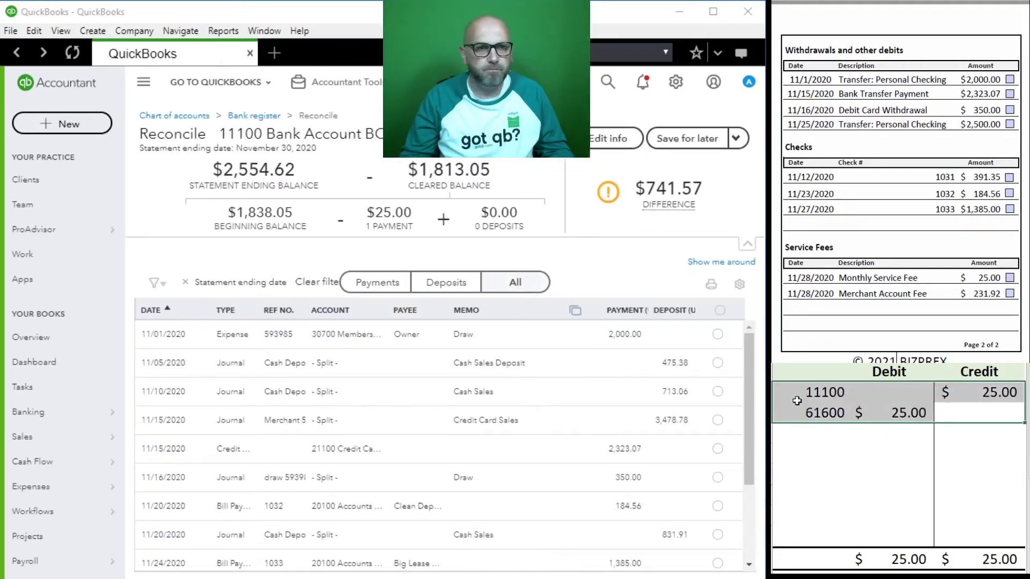
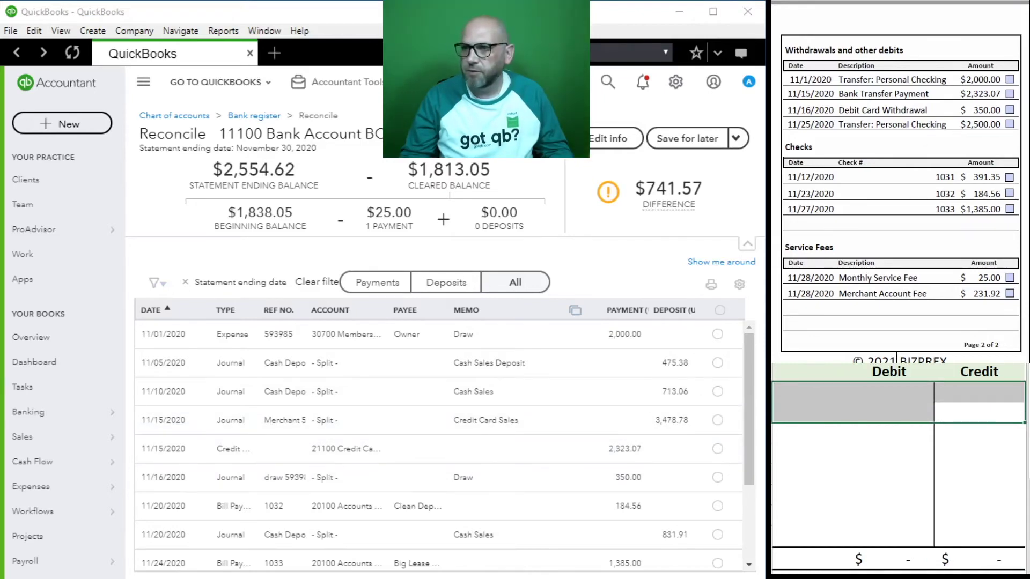
Clear the 2,000.00 owner draw and the 475.38, 713.06 and 3,478.78 deposits, ticking each off on the statement.
{"action": "left_click", "coordinate": [1010, 79]}
{"action": "left_click", "coordinate": [718, 334]}
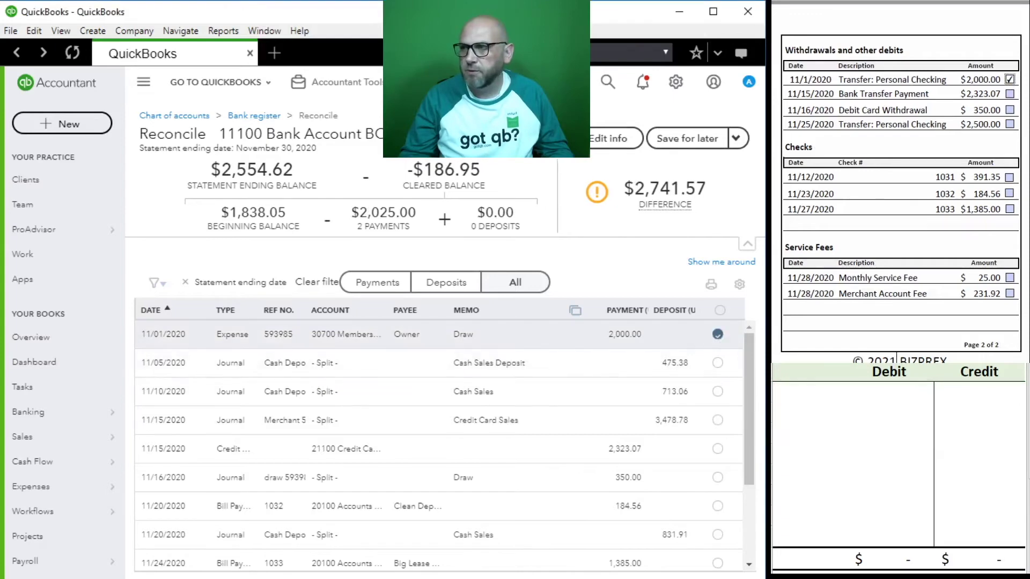
{"action": "scroll", "coordinate": [858, 178], "scroll_direction": "up", "scroll_amount": 5}
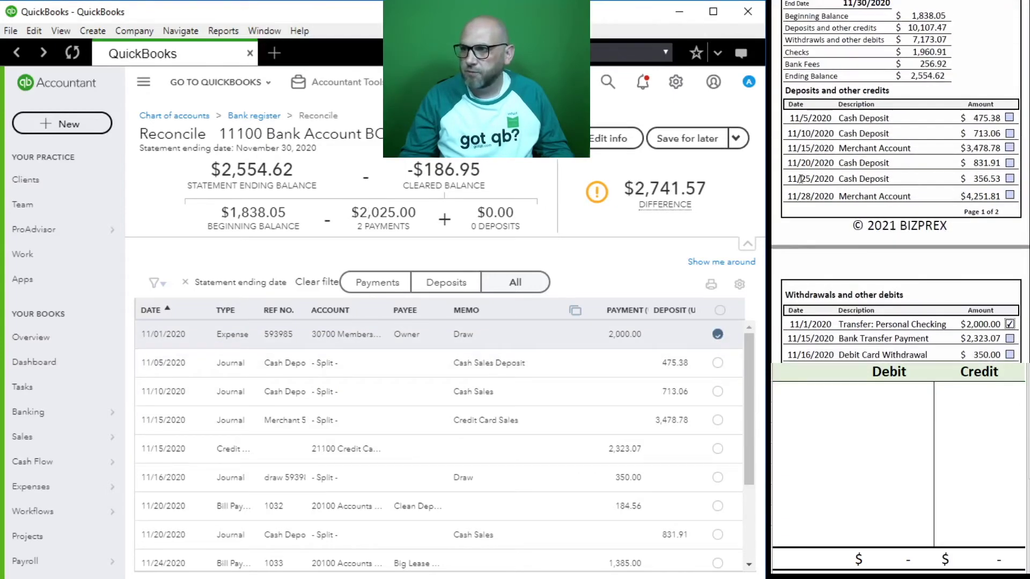
{"action": "left_click", "coordinate": [718, 363]}
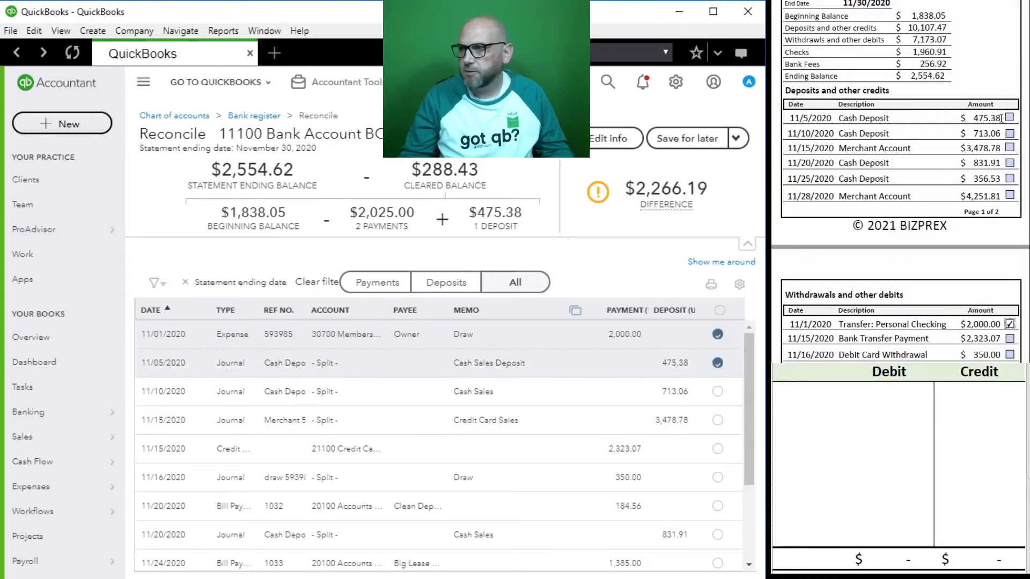
{"action": "left_click", "coordinate": [1008, 117]}
{"action": "left_click", "coordinate": [718, 391]}
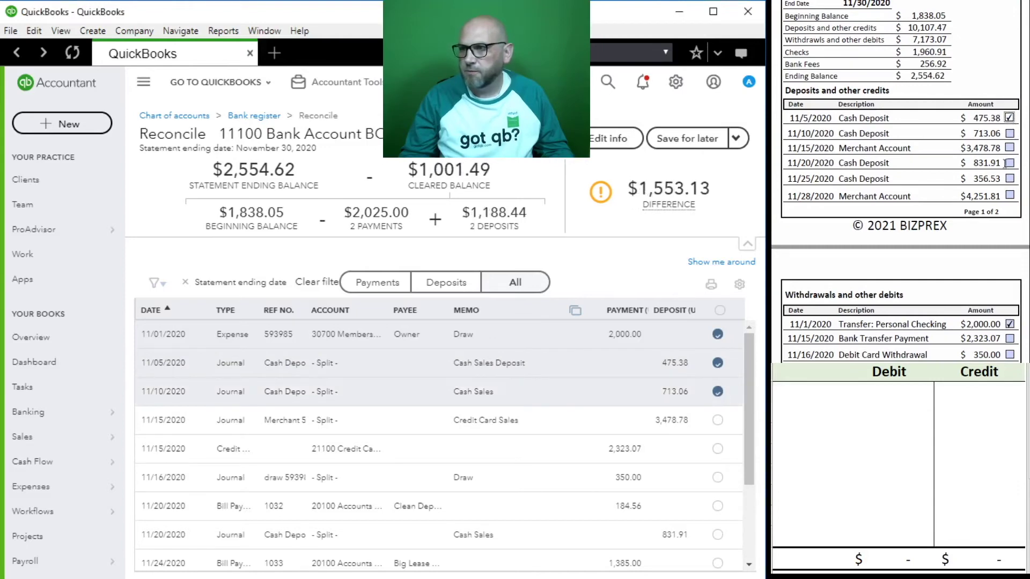
{"action": "left_click", "coordinate": [1010, 133]}
{"action": "left_click", "coordinate": [717, 420]}
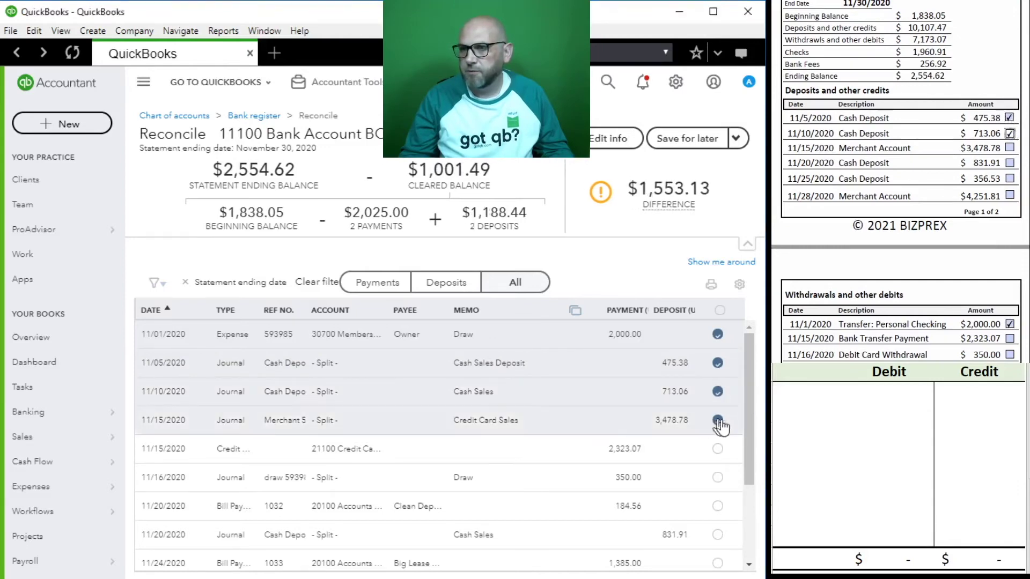
{"action": "left_click", "coordinate": [1009, 148]}
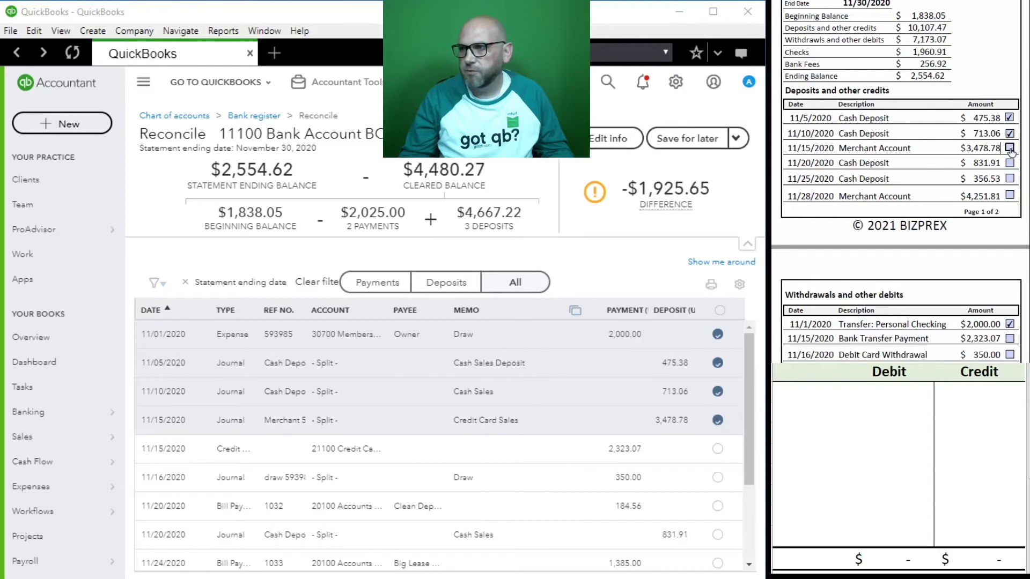
Clear the 2,323.07 credit card payment and the 350.00 and 2,500.00 draws, ticking each off on the statement.
{"action": "scroll", "coordinate": [594, 410], "scroll_direction": "down", "scroll_amount": 3}
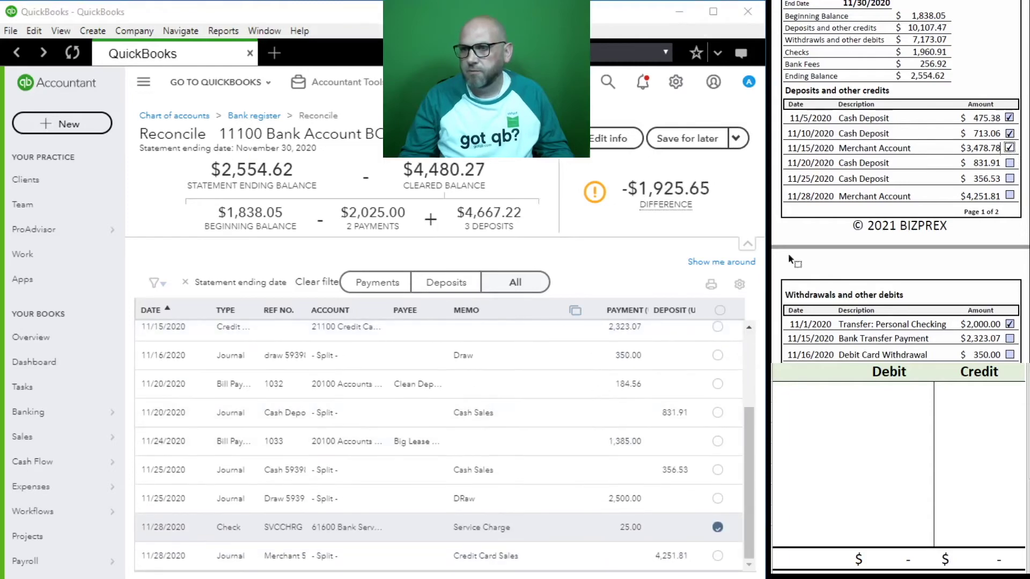
{"action": "scroll", "coordinate": [891, 289], "scroll_direction": "down", "scroll_amount": 1}
{"action": "scroll", "coordinate": [891, 289], "scroll_direction": "down", "scroll_amount": 1}
{"action": "left_click", "coordinate": [1009, 257]}
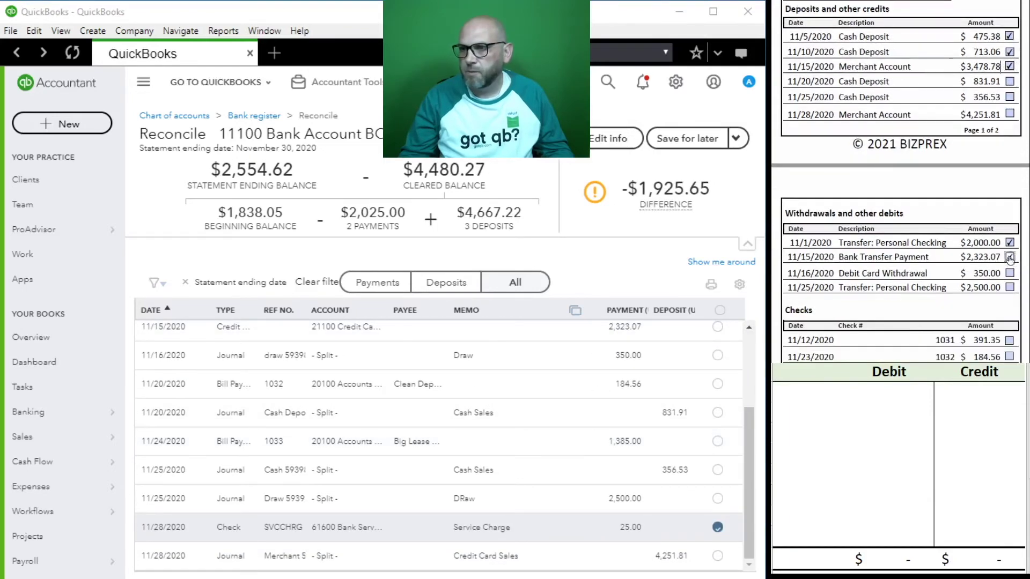
{"action": "left_click", "coordinate": [717, 326]}
{"action": "left_click", "coordinate": [1009, 273]}
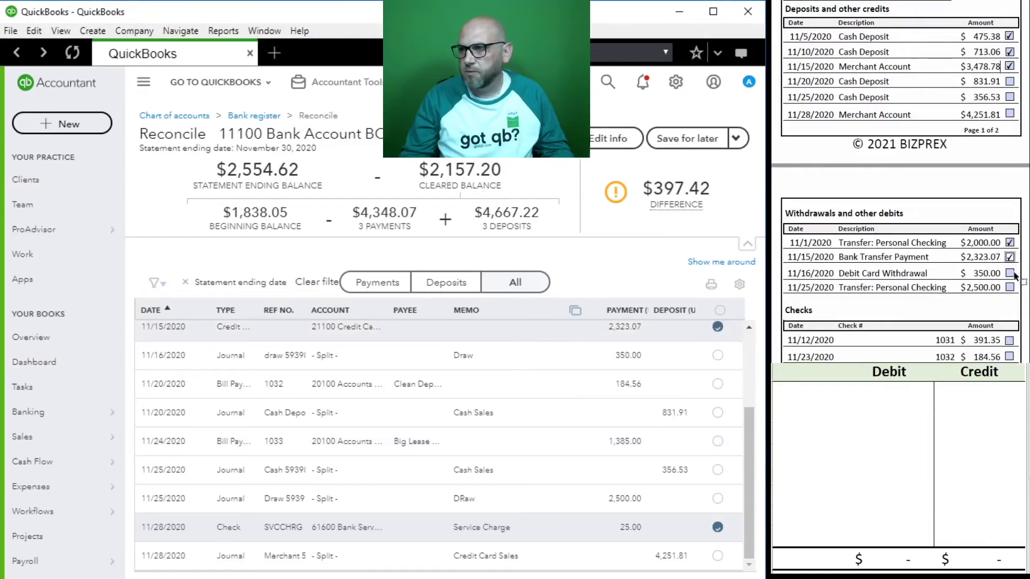
{"action": "left_click", "coordinate": [717, 355]}
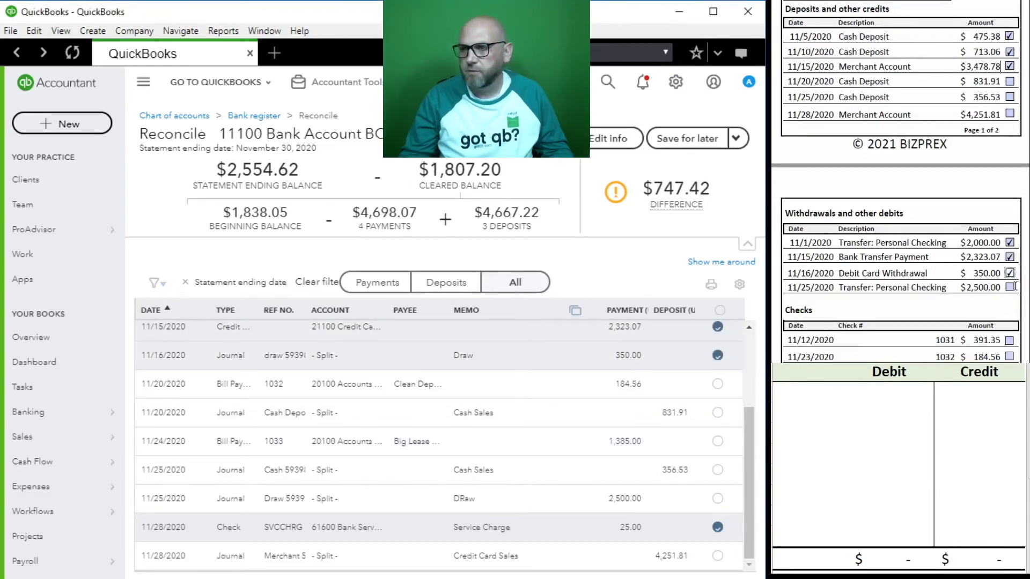
{"action": "left_click", "coordinate": [1009, 287]}
{"action": "left_click", "coordinate": [717, 498]}
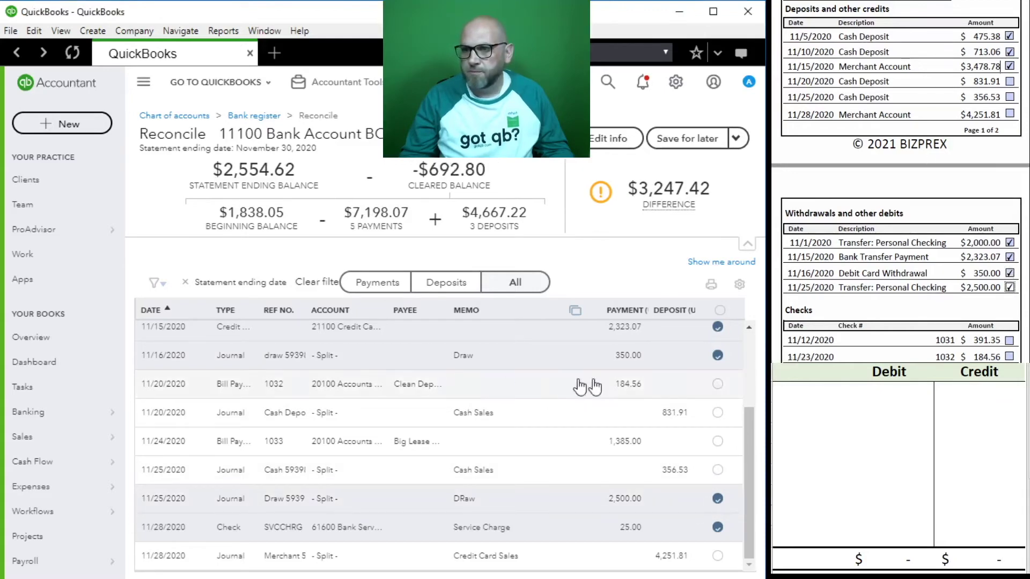
Clear the 831.91, 356.53 and 4,251.81 deposits, ticking each off on the statement.
{"action": "left_click", "coordinate": [1009, 81]}
{"action": "left_click", "coordinate": [717, 412]}
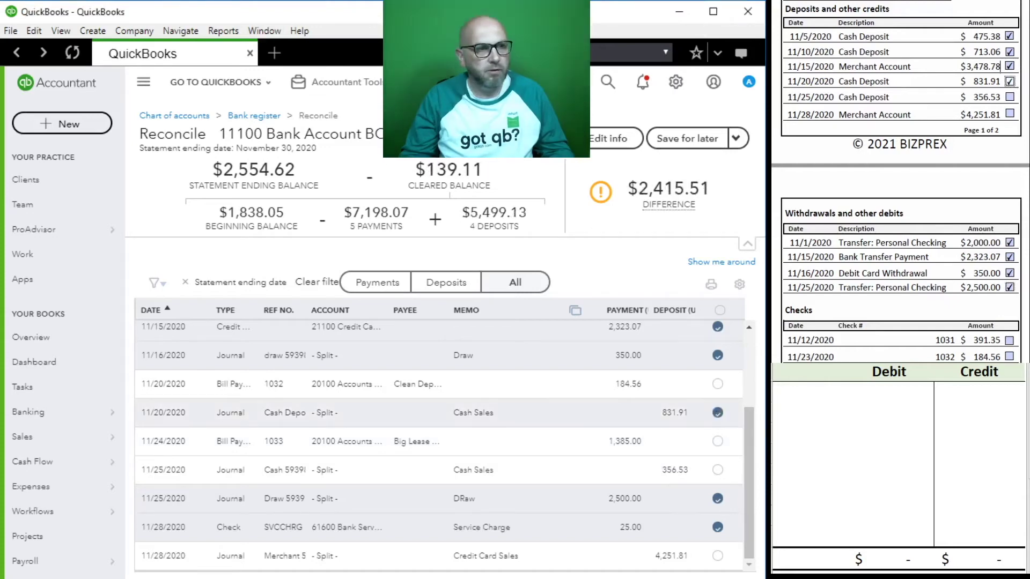
{"action": "left_click", "coordinate": [1010, 97]}
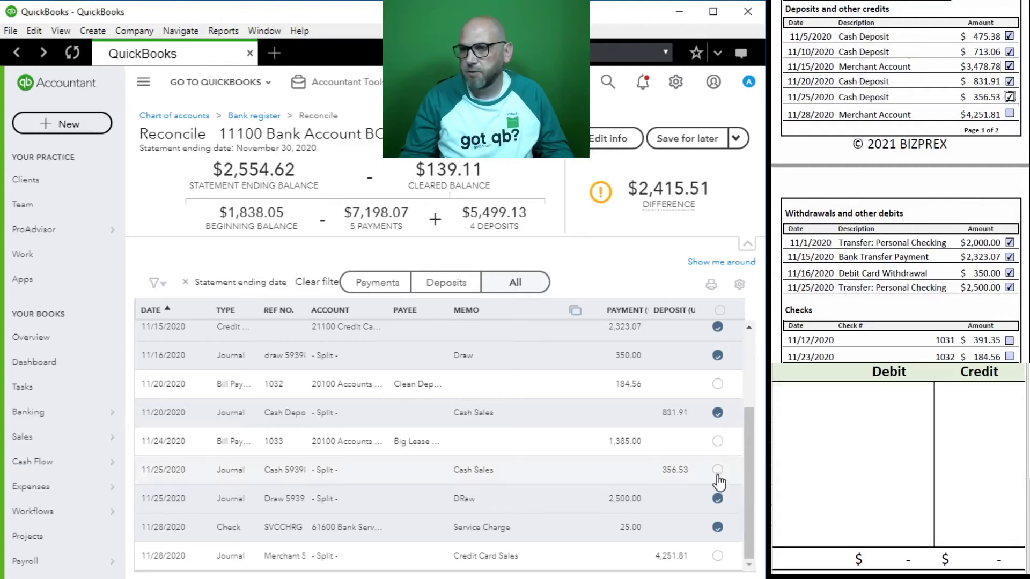
{"action": "left_click", "coordinate": [717, 471]}
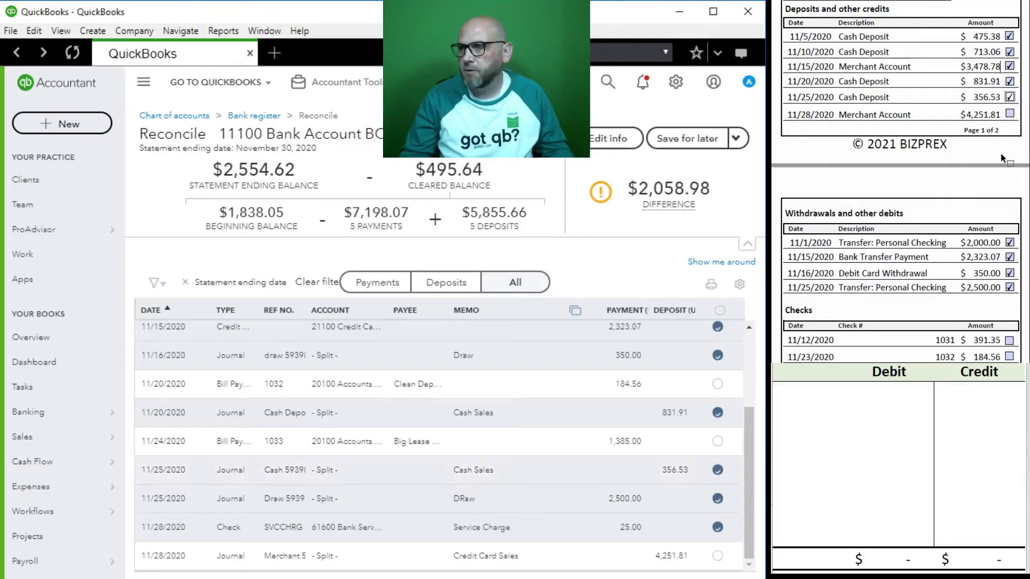
{"action": "left_click", "coordinate": [1010, 114]}
{"action": "left_click", "coordinate": [718, 555]}
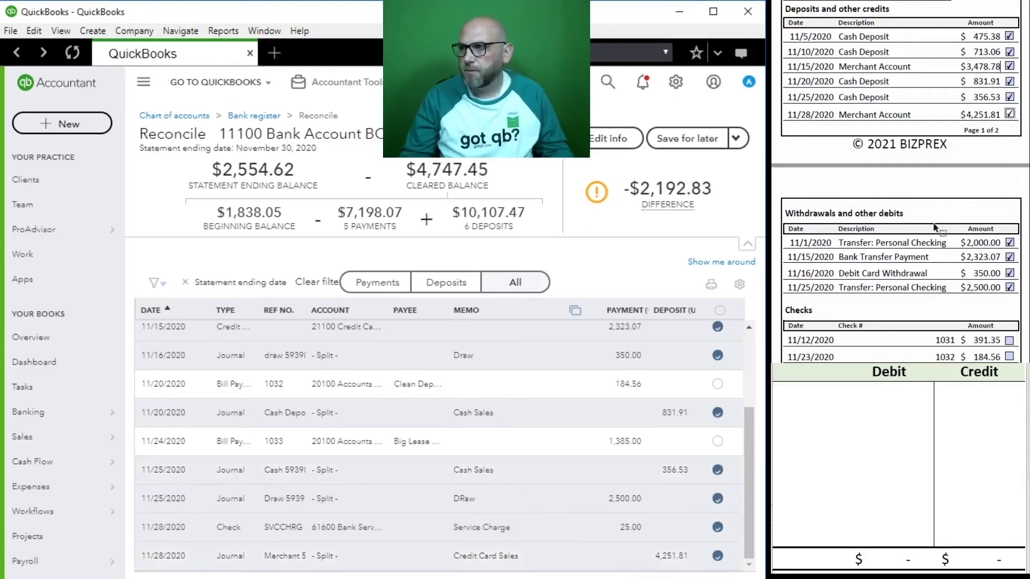
Clear checks 1033 for 1,385.00 and 1032 for 184.56, ticking both off on the statement, and review the cleared transactions.
{"action": "scroll", "coordinate": [934, 228], "scroll_direction": "down", "scroll_amount": 3}
{"action": "scroll", "coordinate": [924, 256], "scroll_direction": "down", "scroll_amount": 1}
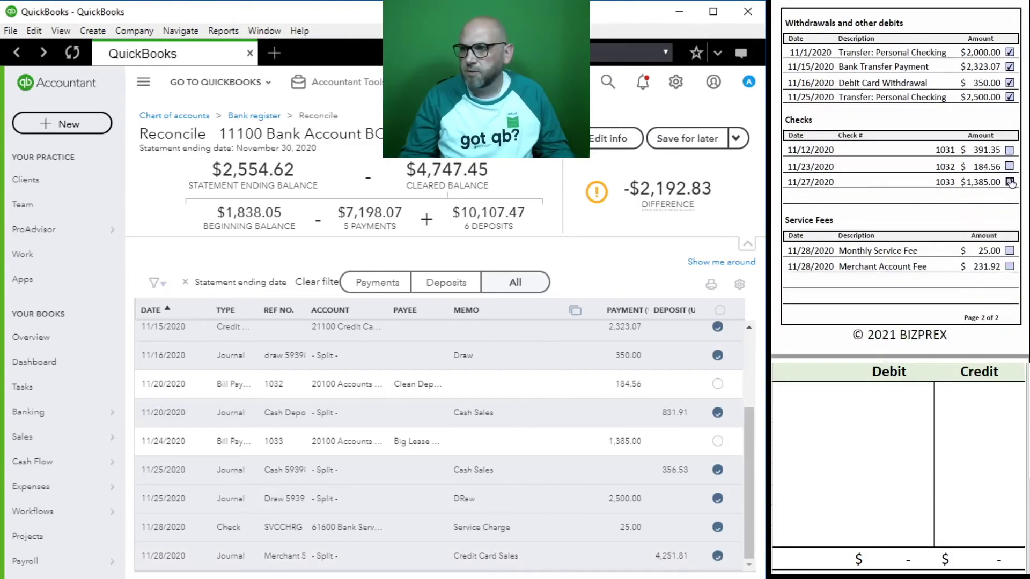
{"action": "left_click", "coordinate": [1010, 182]}
{"action": "left_click", "coordinate": [717, 441]}
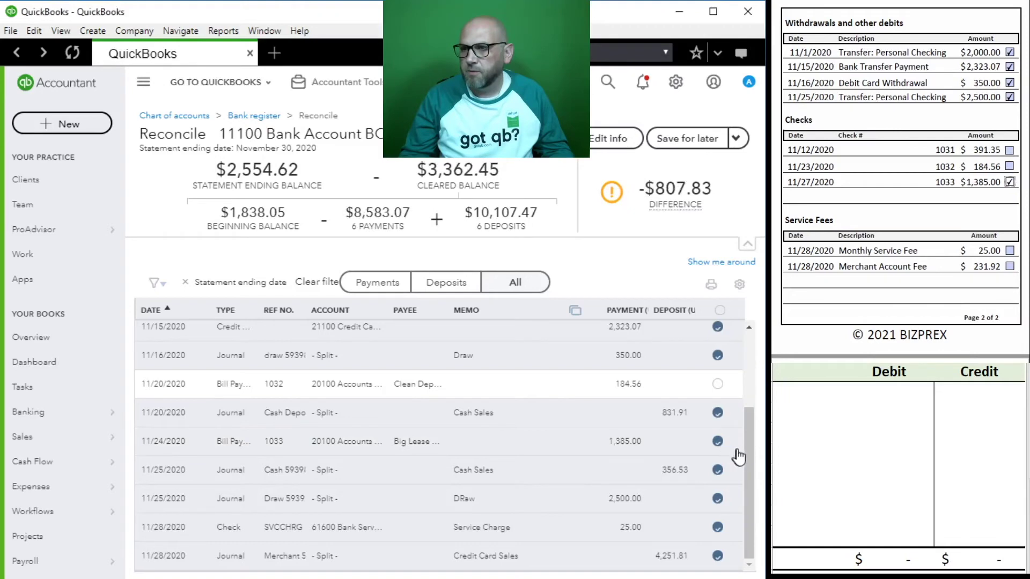
{"action": "left_click", "coordinate": [1009, 167]}
{"action": "left_click", "coordinate": [717, 384]}
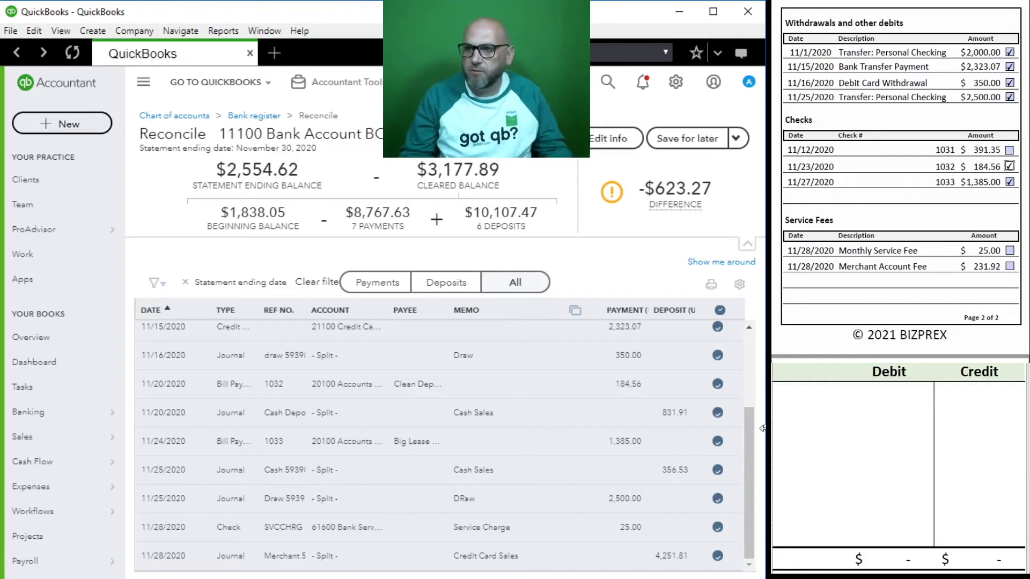
{"action": "left_click_drag", "start_coordinate": [746, 455], "coordinate": [738, 335]}
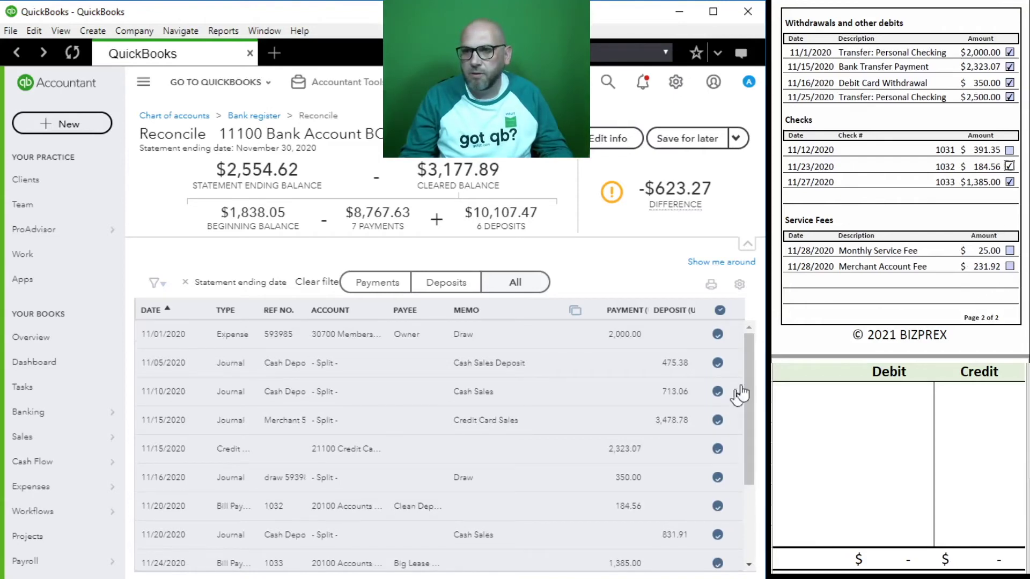
Check the cleared 25.00 service charge in the reconciliation and tick off the monthly service fee on the statement.
{"action": "left_click_drag", "start_coordinate": [751, 360], "coordinate": [746, 458]}
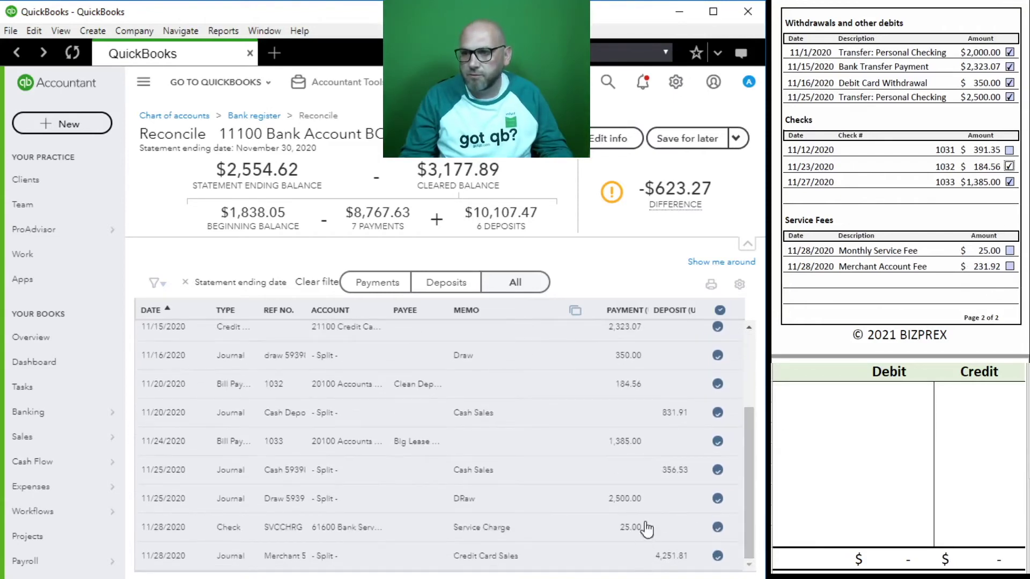
{"action": "left_click", "coordinate": [1009, 250]}
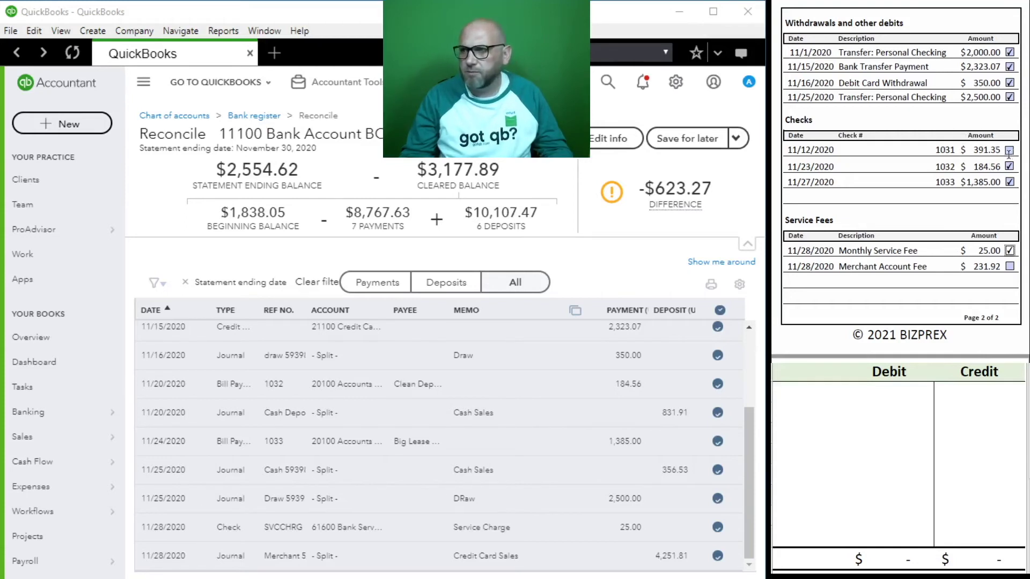
Start a new journal entry dated 11/28/2020 and set its journal number to Merchant Fee.
{"action": "left_click", "coordinate": [331, 93]}
{"action": "left_click", "coordinate": [329, 173]}
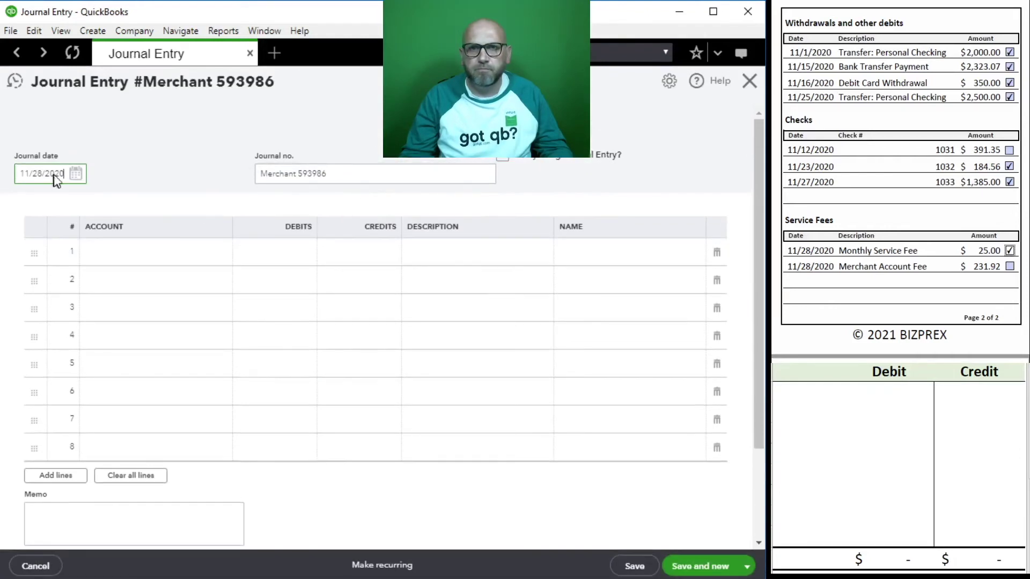
{"action": "left_click", "coordinate": [349, 173]}
{"action": "key", "text": "shift+Left"}
{"action": "key", "text": "shift+Left"}
{"action": "key", "text": "shift+Left"}
{"action": "key", "text": "shift+Left"}
{"action": "key", "text": "shift+Left"}
{"action": "key", "text": "shift+Left"}
{"action": "type", "text": "Fee"}
Enter a 231.92 credit to 11100 Bank Account BOL 75 85 on the first line, described as Merchant Fee.
{"action": "left_click", "coordinate": [189, 247]}
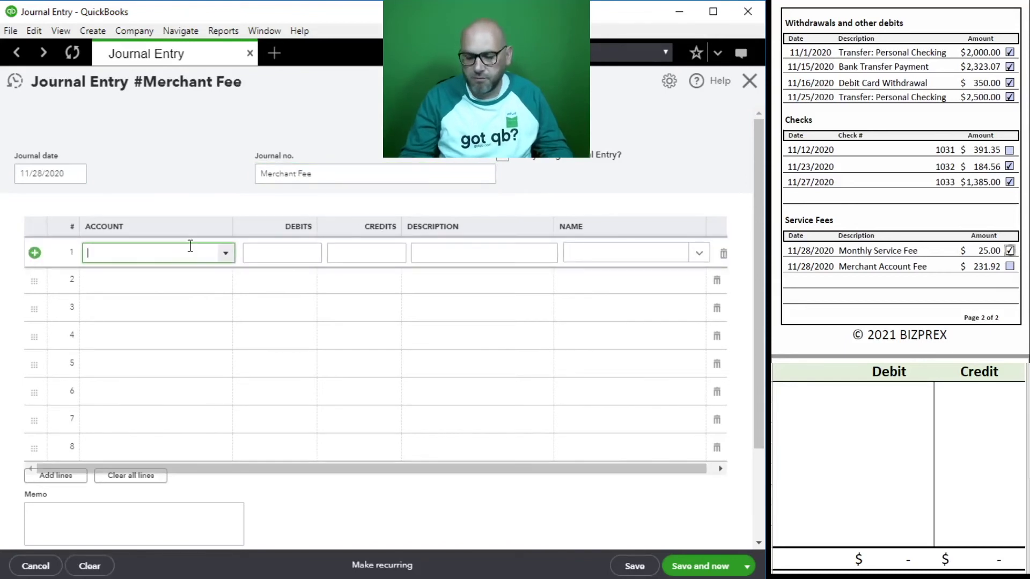
{"action": "type", "text": "11100 Bank Account BOL 75 85"}
{"action": "left_click", "coordinate": [171, 301]}
{"action": "left_click", "coordinate": [356, 254]}
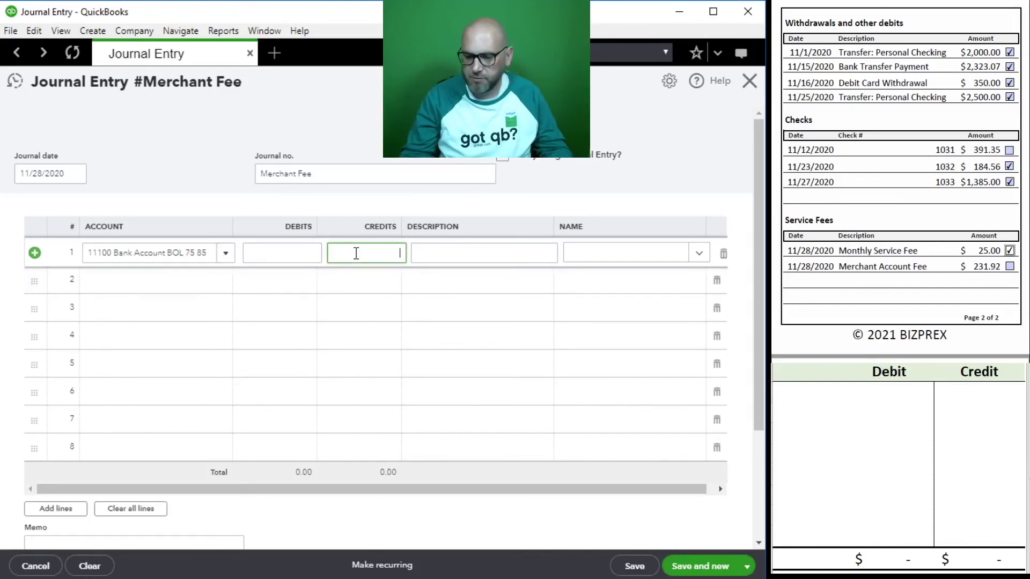
{"action": "type", "text": "231.92"}
{"action": "left_click", "coordinate": [468, 253]}
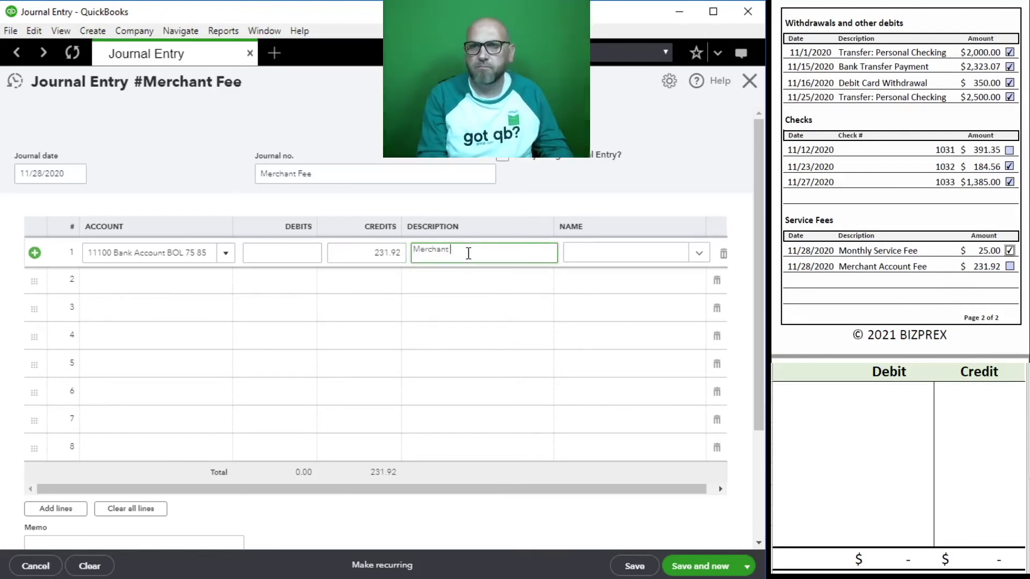
{"action": "type", "text": "ee"}
Assign the offsetting 231.92 debit on the second line to 61500 Merchant Account Fees.
{"action": "key", "text": "Tab"}
{"action": "key", "text": "Tab"}
{"action": "key", "text": "Tab"}
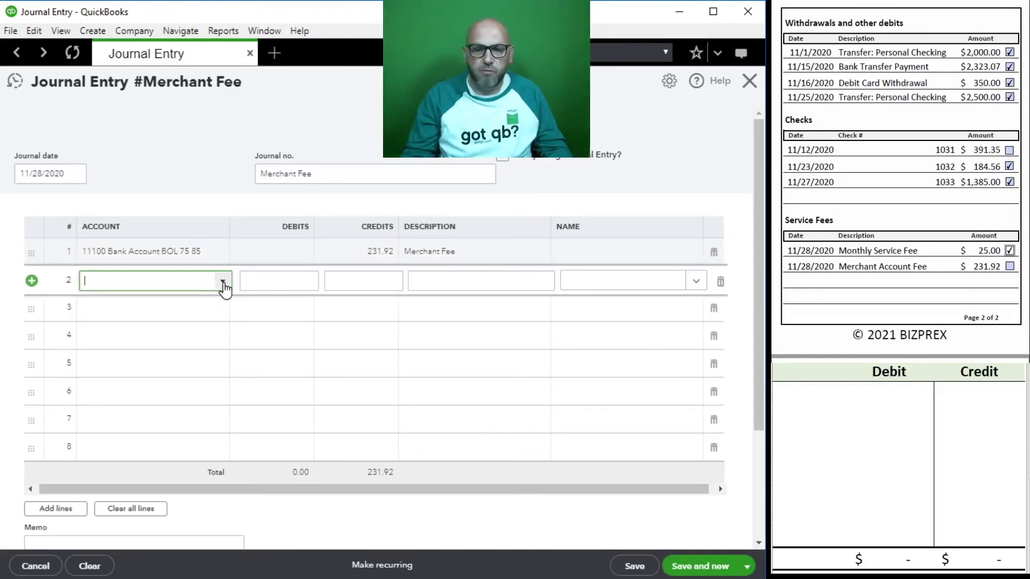
{"action": "type", "text": "merchan"}
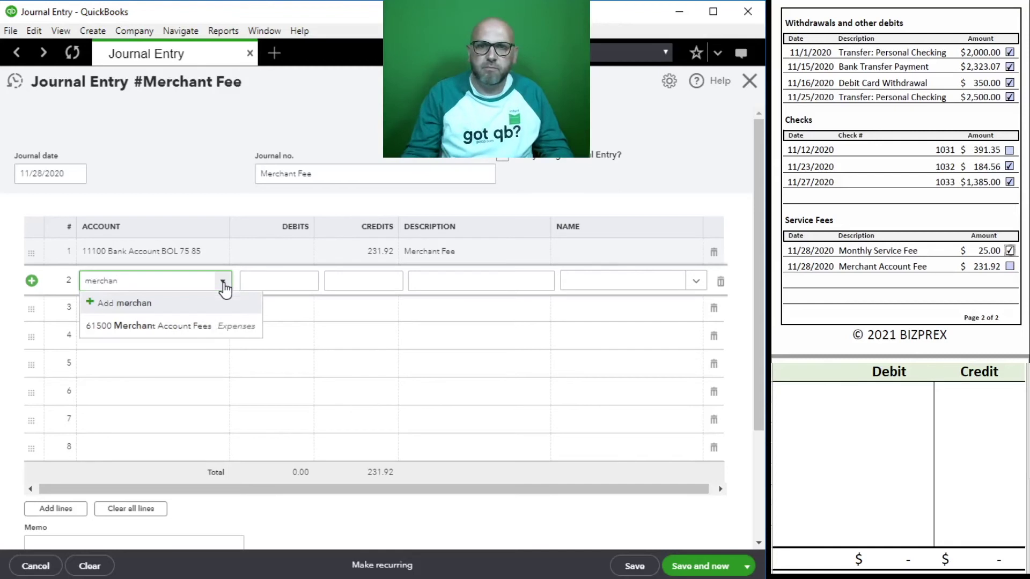
{"action": "left_click", "coordinate": [193, 327]}
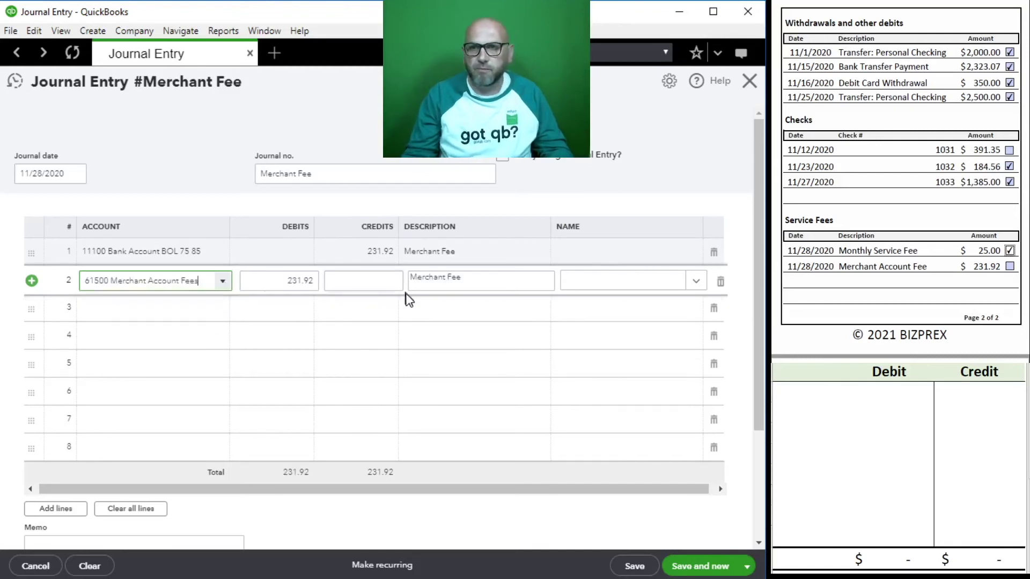
Record the merchant fee in the T-account worksheet, crediting 11100 and debiting 61500 for 231.92 each.
{"action": "left_click", "coordinate": [830, 396]}
{"action": "type", "text": "11100"}
{"action": "key", "text": "Tab"}
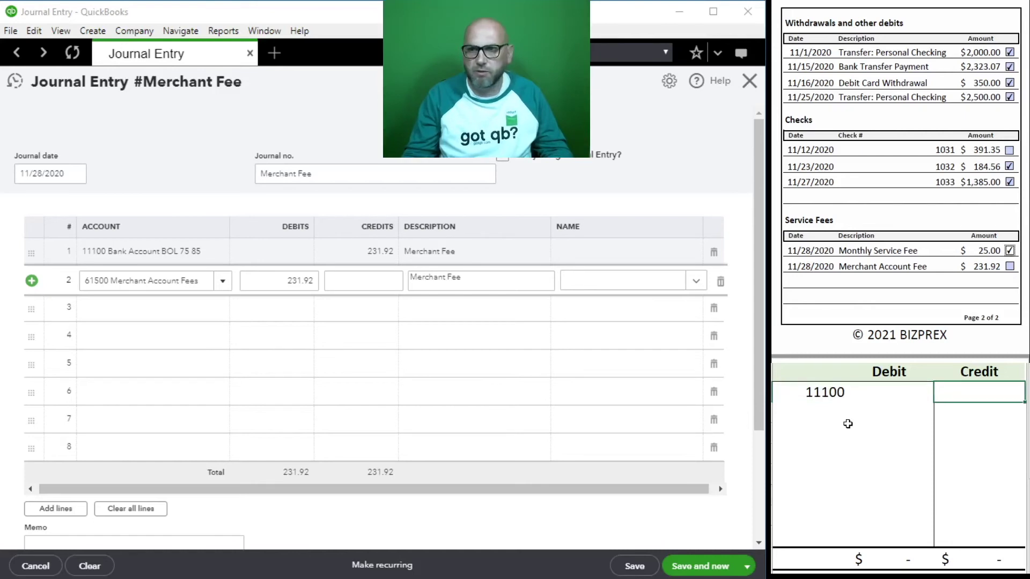
{"action": "type", "text": "231.92"}
{"action": "left_click", "coordinate": [847, 423]}
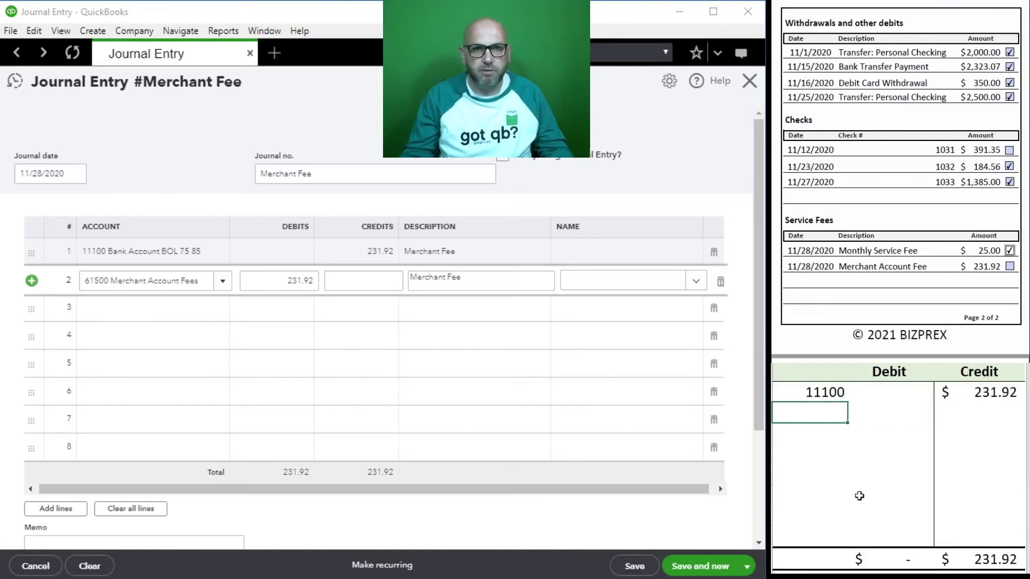
{"action": "type", "text": "61500"}
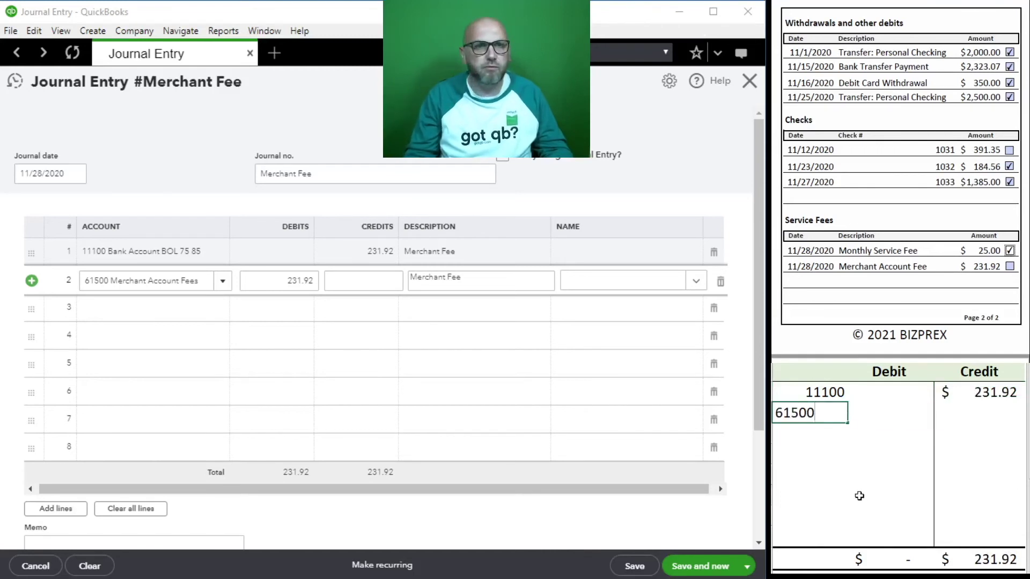
{"action": "key", "text": "Tab"}
{"action": "type", "text": "231.92"}
{"action": "key", "text": "Return"}
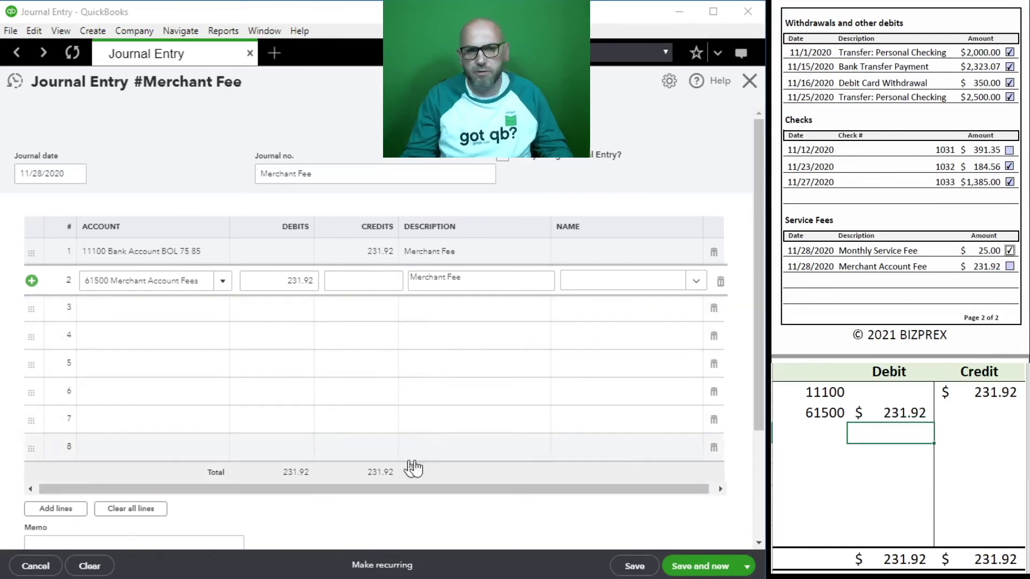
Save and close the merchant fee journal entry, and clear its entries from the T-account worksheet.
{"action": "left_click", "coordinate": [701, 570]}
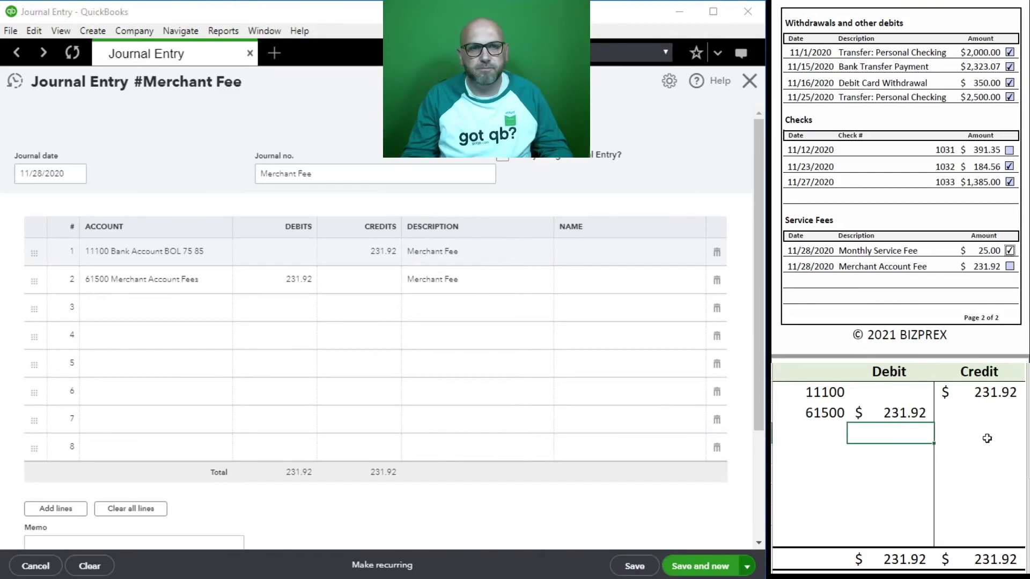
{"action": "left_click_drag", "start_coordinate": [981, 413], "coordinate": [826, 400]}
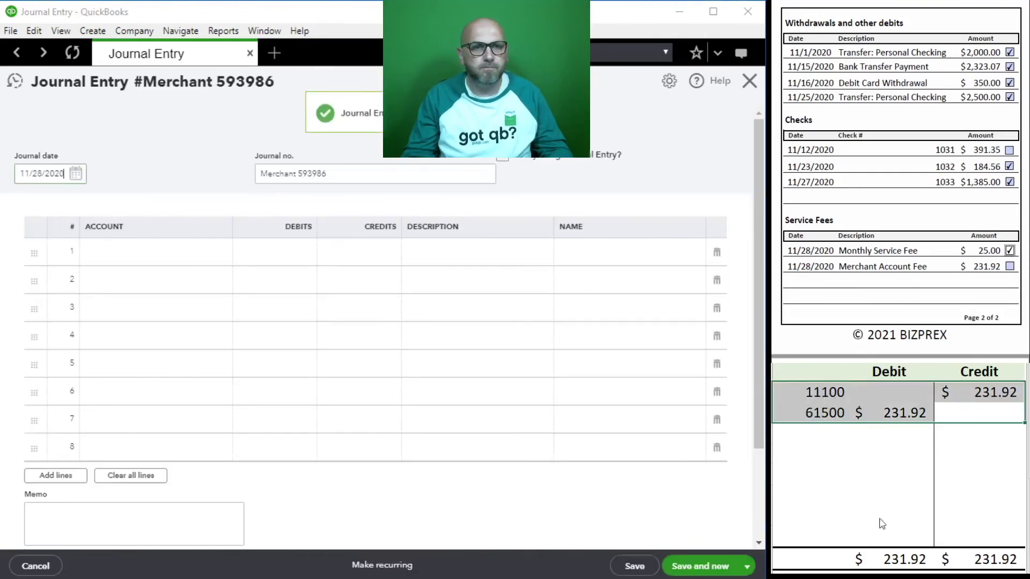
{"action": "key", "text": "Delete"}
{"action": "left_click", "coordinate": [749, 81]}
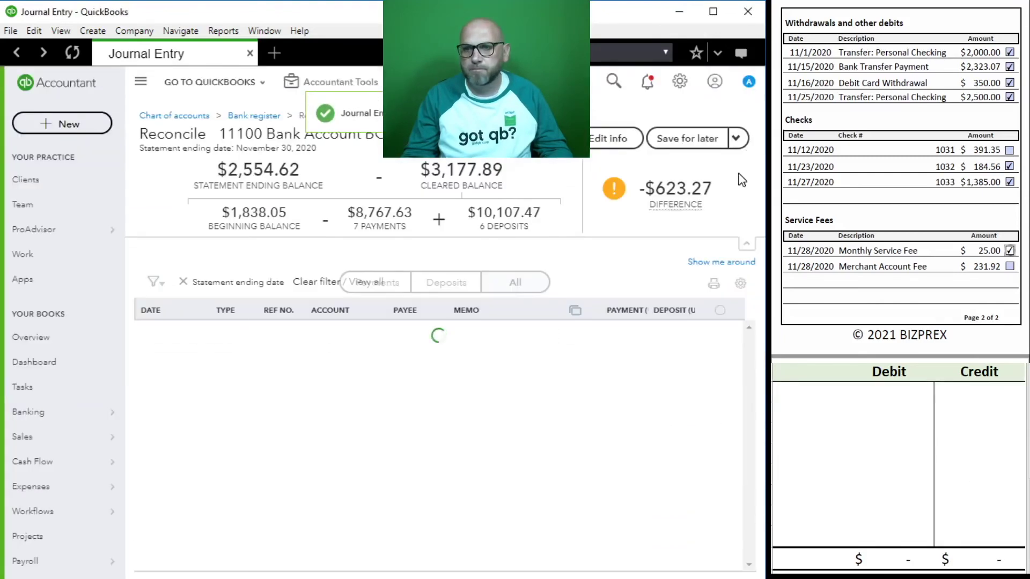
Clear the 231.92 merchant fee in the reconciliation and tick it off on the statement.
{"action": "scroll", "coordinate": [570, 496], "scroll_direction": "down", "scroll_amount": 3}
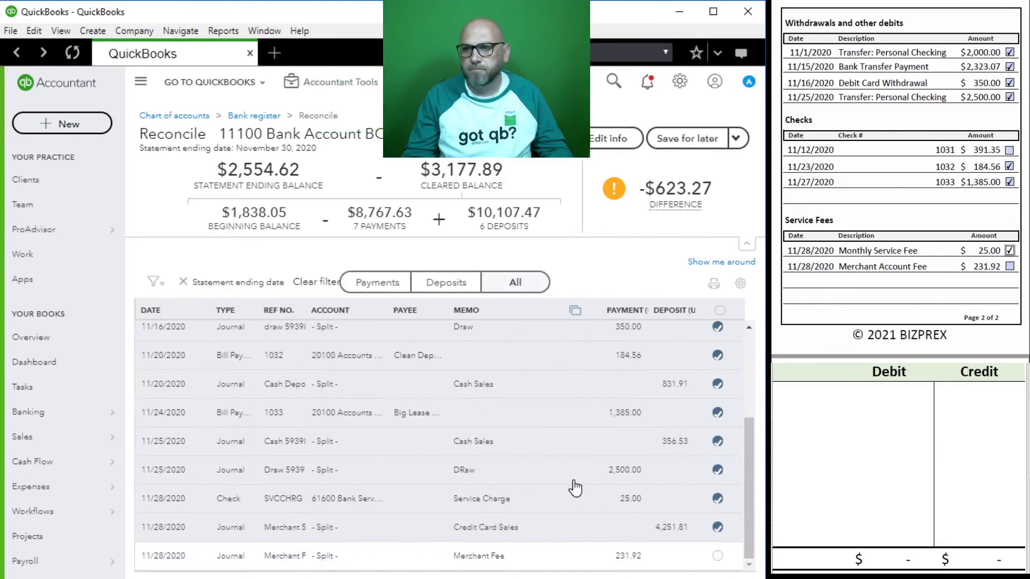
{"action": "left_click", "coordinate": [715, 558]}
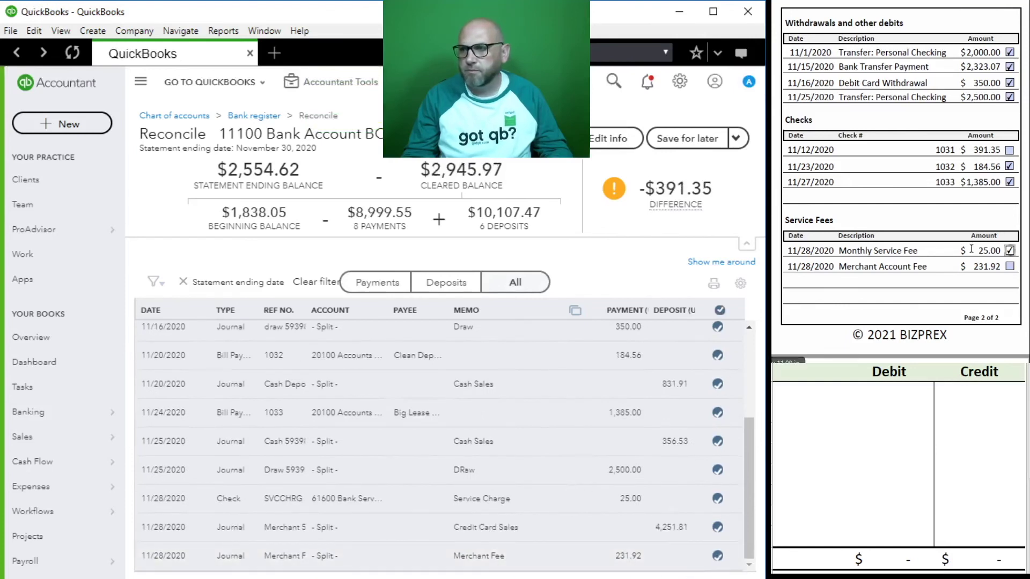
{"action": "left_click", "coordinate": [1010, 266]}
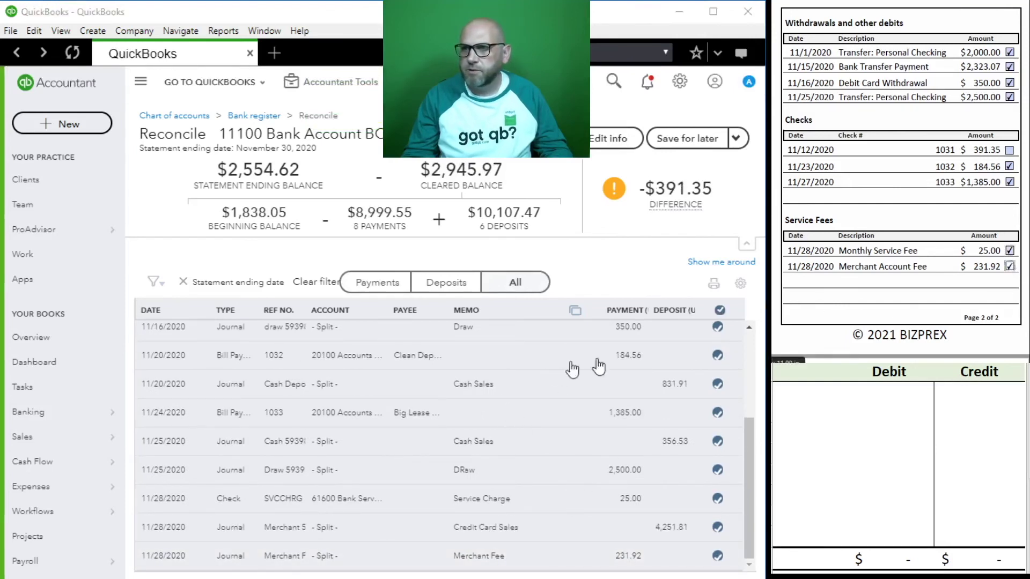
Look for check 1031 in the reconciliation list and open its 391.35 bill payment from the expense transactions.
{"action": "scroll", "coordinate": [603, 425], "scroll_direction": "up", "scroll_amount": 5}
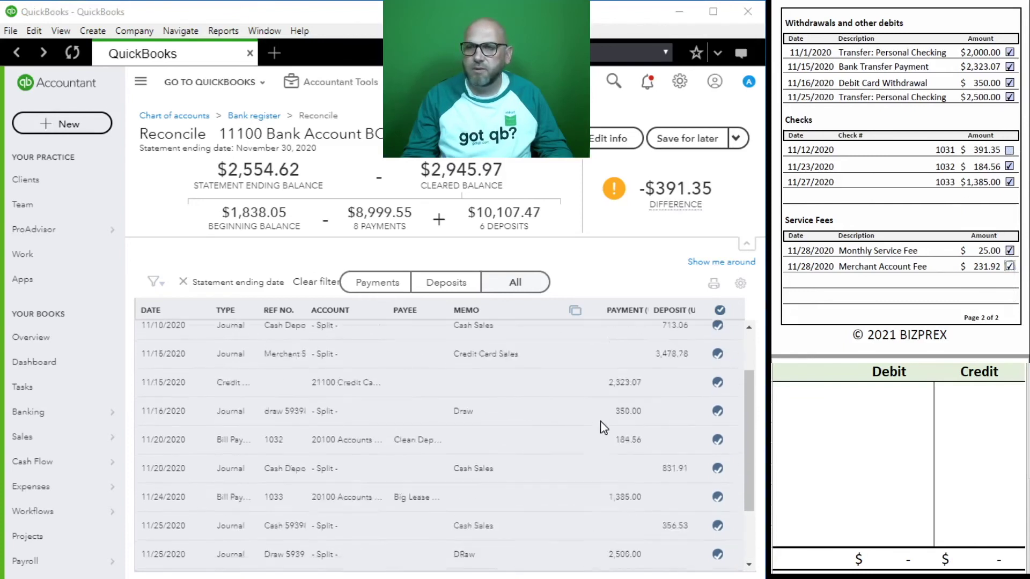
{"action": "scroll", "coordinate": [593, 428], "scroll_direction": "down", "scroll_amount": 5}
{"action": "scroll", "coordinate": [491, 452], "scroll_direction": "up", "scroll_amount": 3}
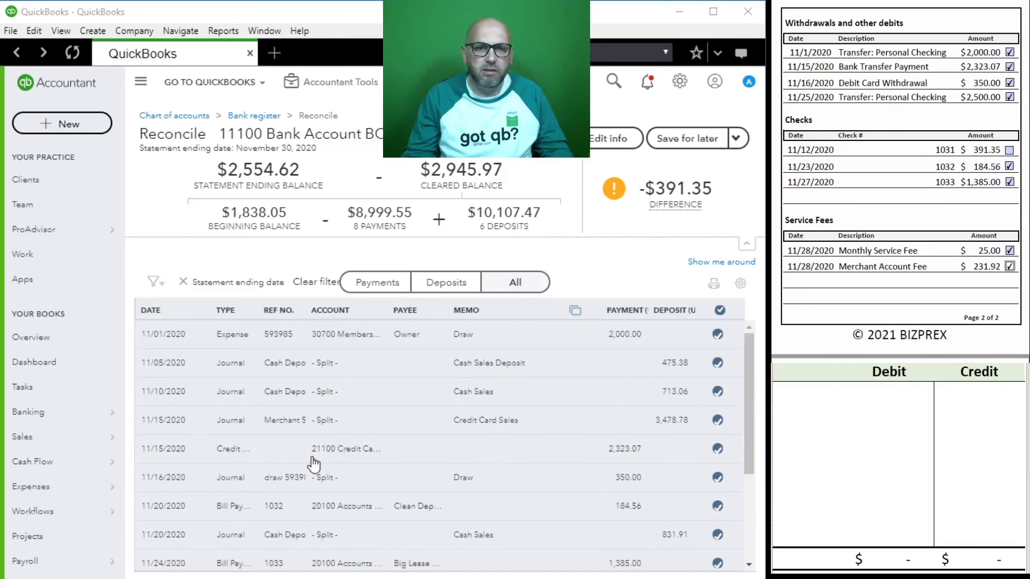
{"action": "mouse_move", "coordinate": [61, 490]}
{"action": "left_click", "coordinate": [147, 489]}
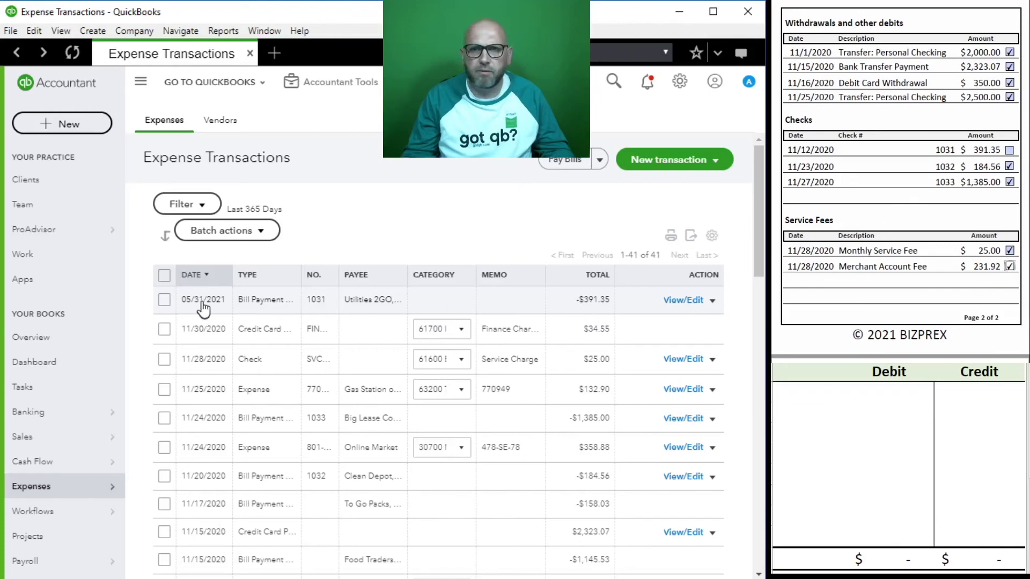
{"action": "left_click", "coordinate": [267, 301]}
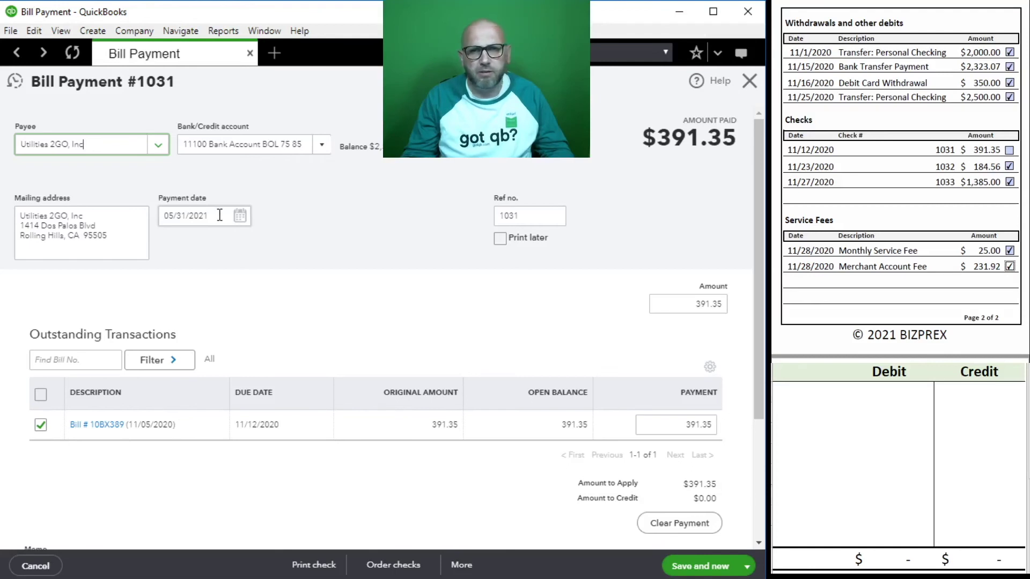
Set the payment date of bill payment 1031 to 11/12/2020, save it despite its linked transactions, and close the form.
{"action": "left_click_drag", "start_coordinate": [213, 221], "coordinate": [140, 217]}
{"action": "type", "text": "11"}
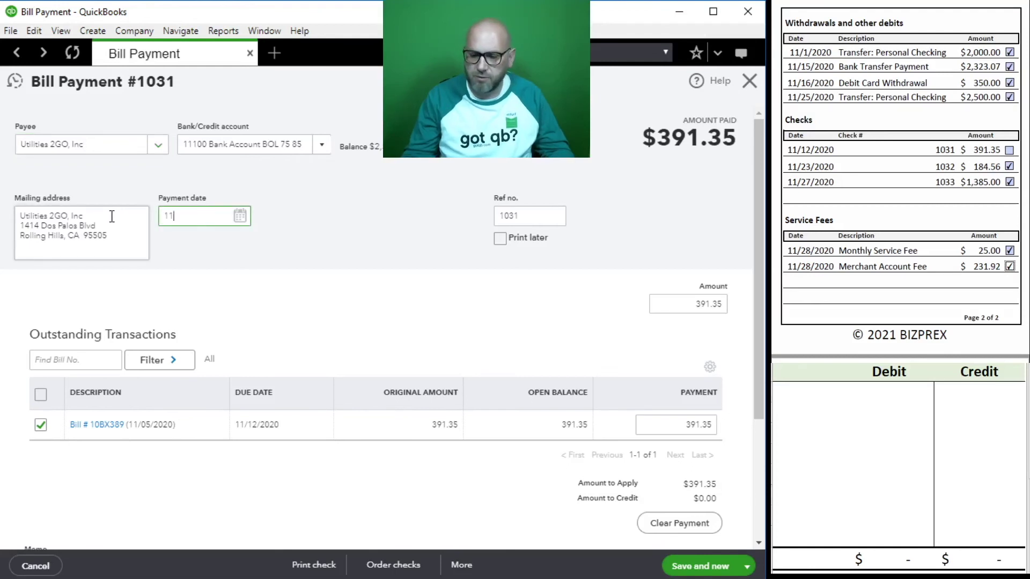
{"action": "type", "text": "/12/2020"}
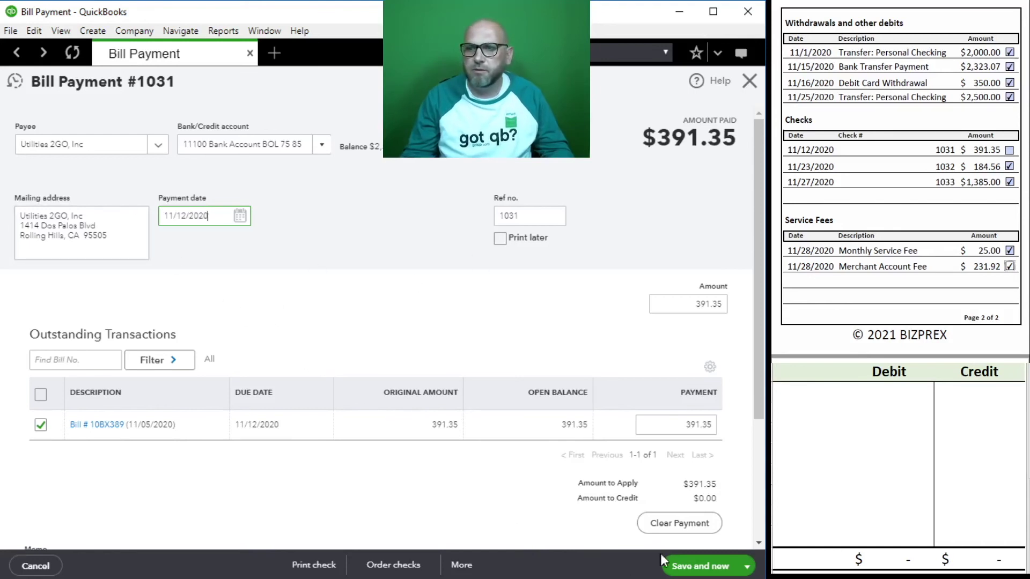
{"action": "left_click", "coordinate": [685, 564]}
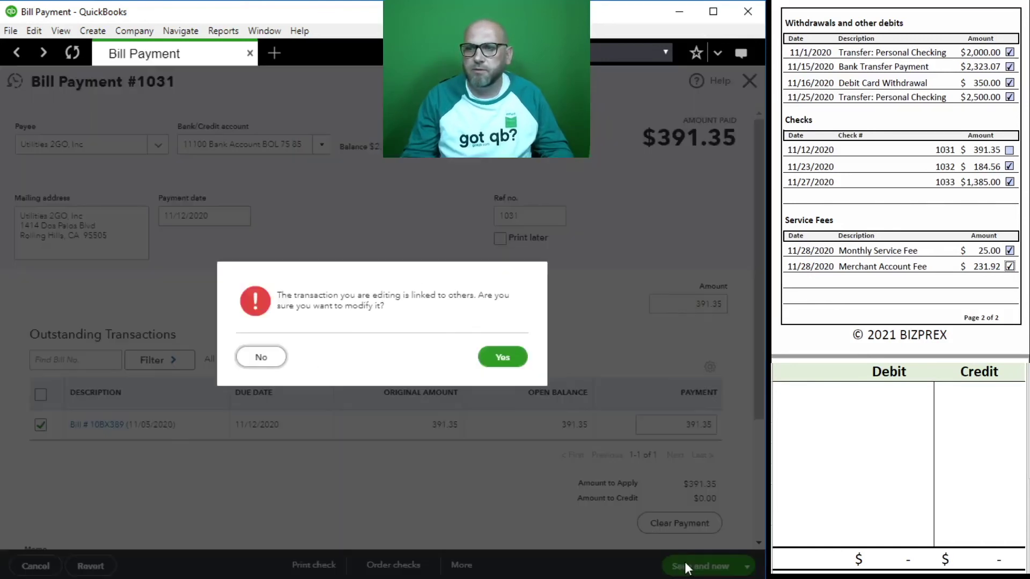
{"action": "left_click", "coordinate": [510, 356]}
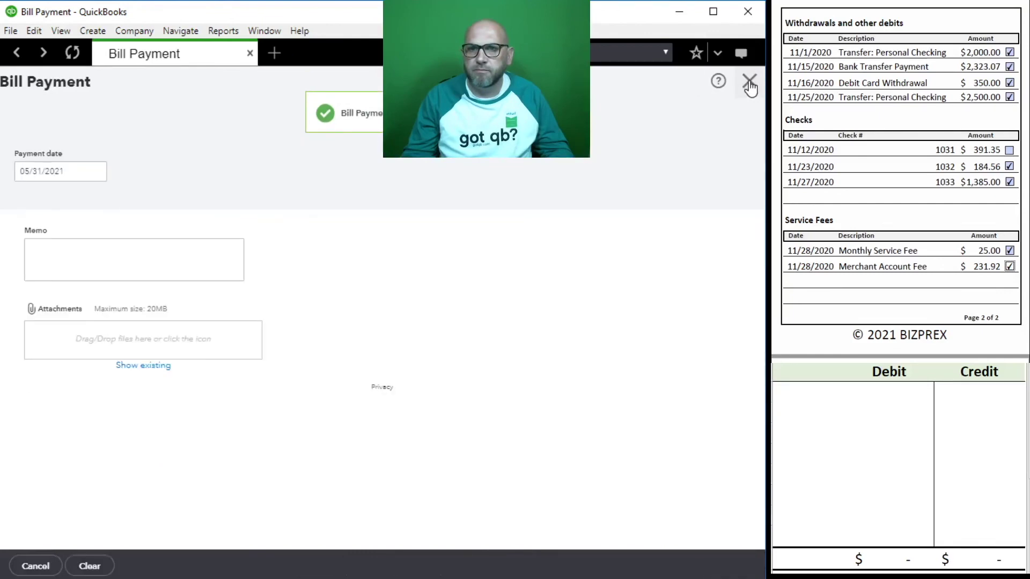
{"action": "left_click", "coordinate": [749, 84]}
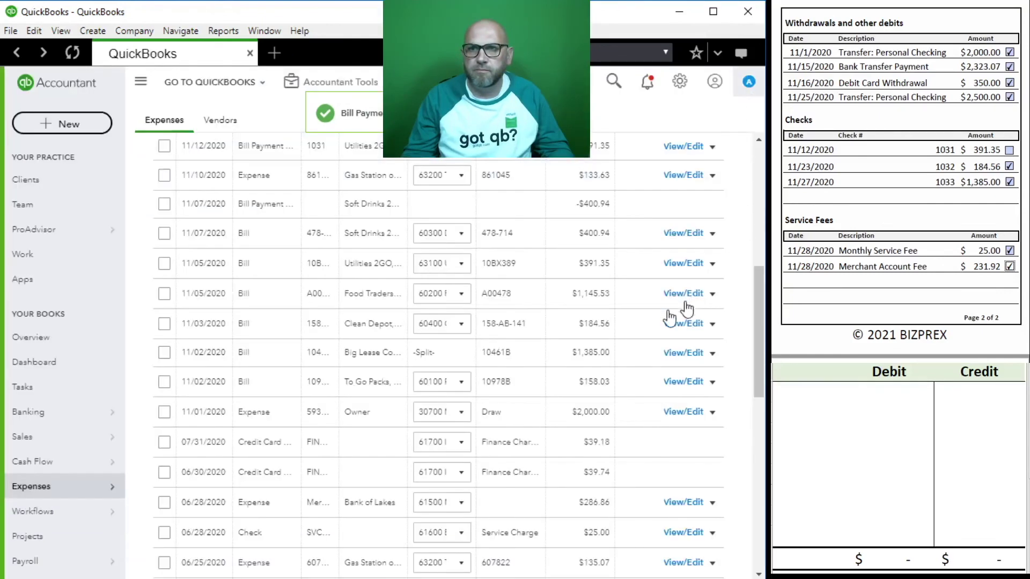
Return from the expense transactions to the November 30, 2020 reconciliation of the 11100 bank account.
{"action": "scroll", "coordinate": [200, 320], "scroll_direction": "up", "scroll_amount": 10}
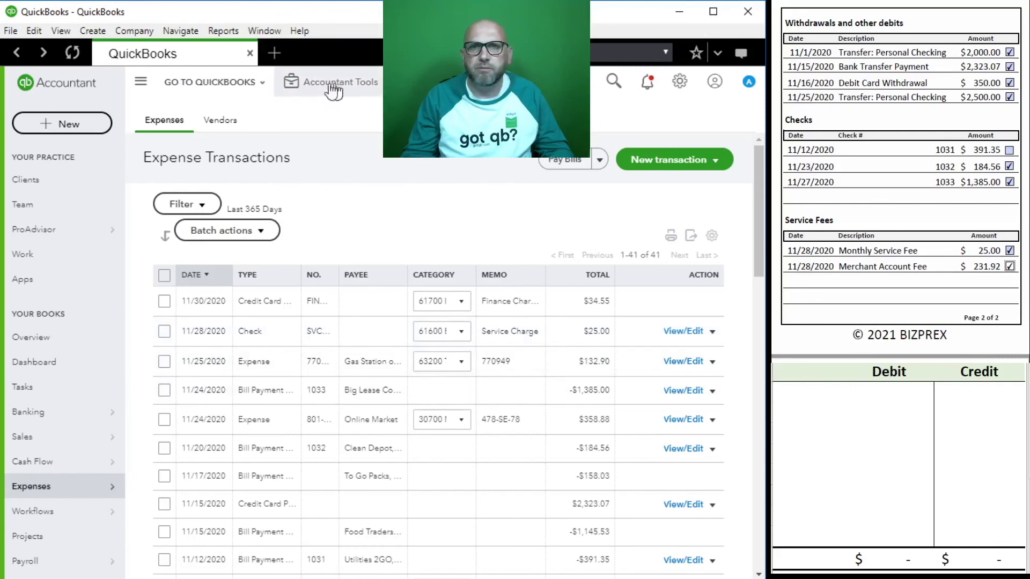
{"action": "left_click", "coordinate": [22, 54]}
{"action": "left_click", "coordinate": [21, 55]}
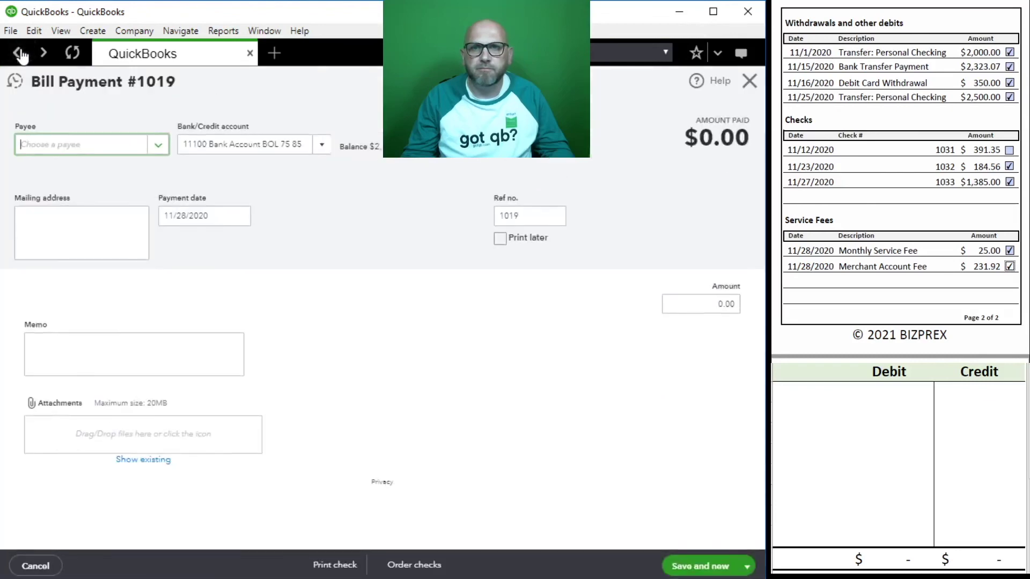
{"action": "left_click", "coordinate": [20, 55]}
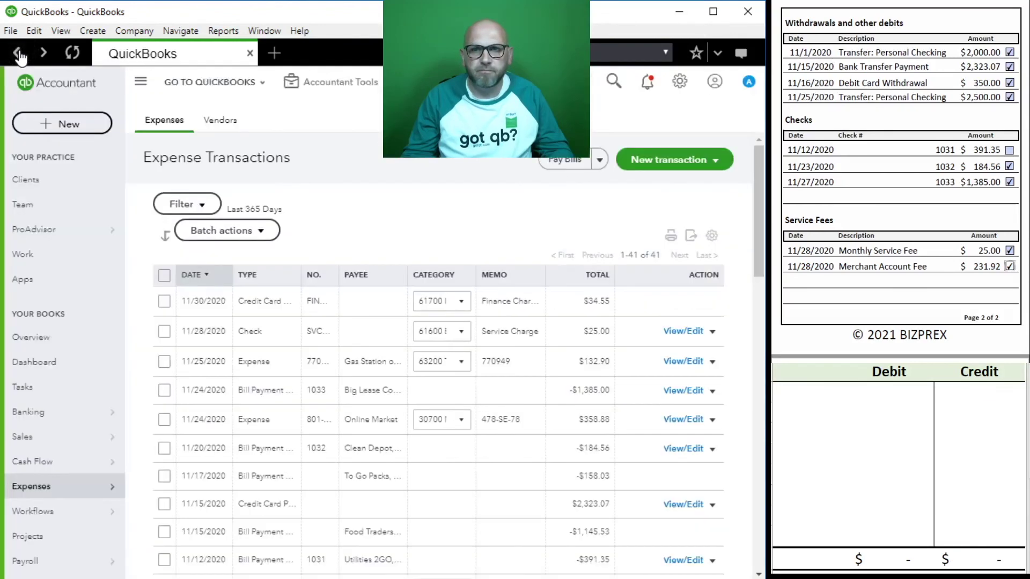
{"action": "left_click", "coordinate": [19, 55]}
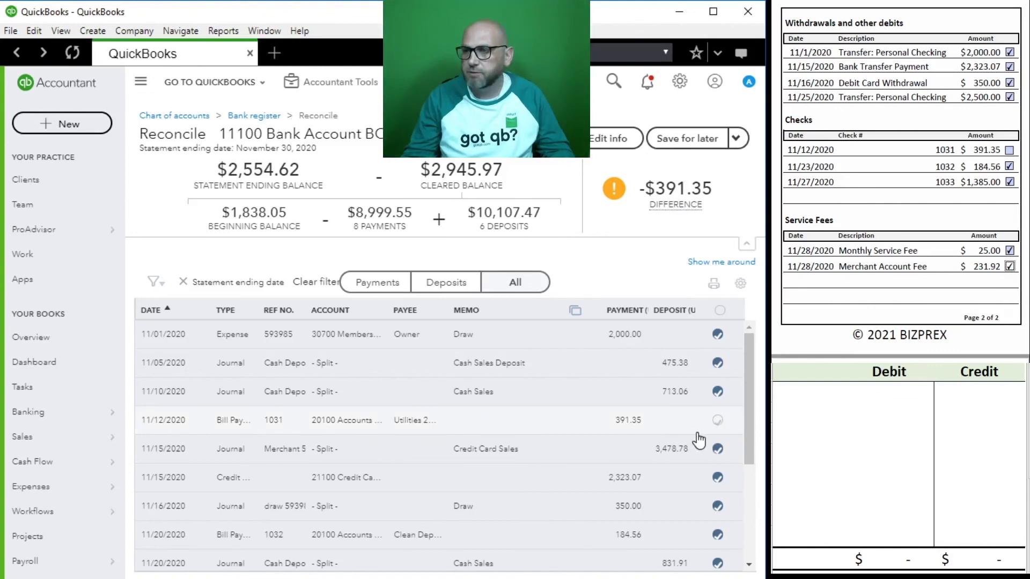
Clear check 1031 for 391.35, tick it off on the statement, and finish the bank reconciliation.
{"action": "left_click", "coordinate": [717, 420]}
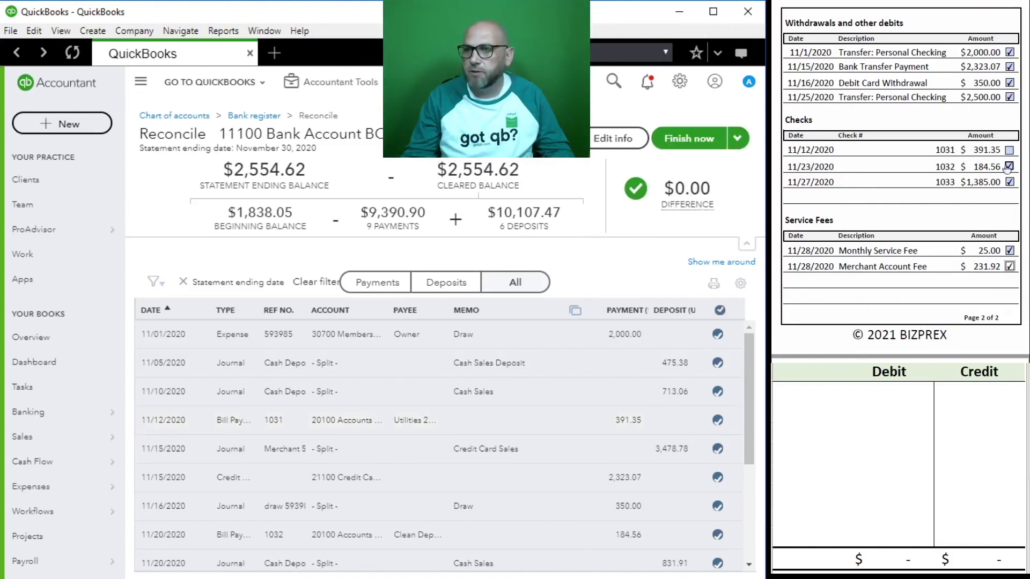
{"action": "left_click", "coordinate": [1013, 151]}
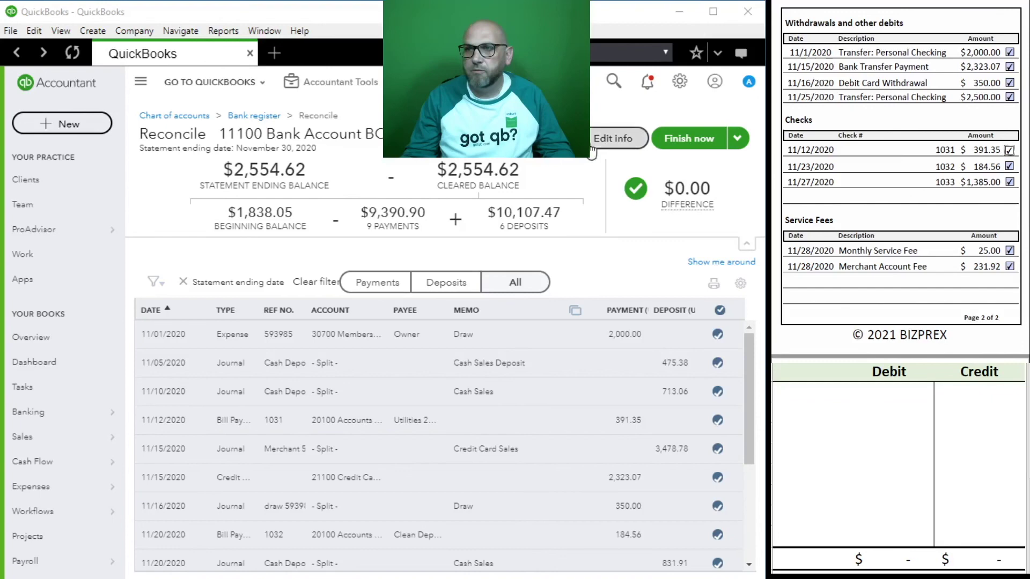
{"action": "left_click", "coordinate": [695, 140]}
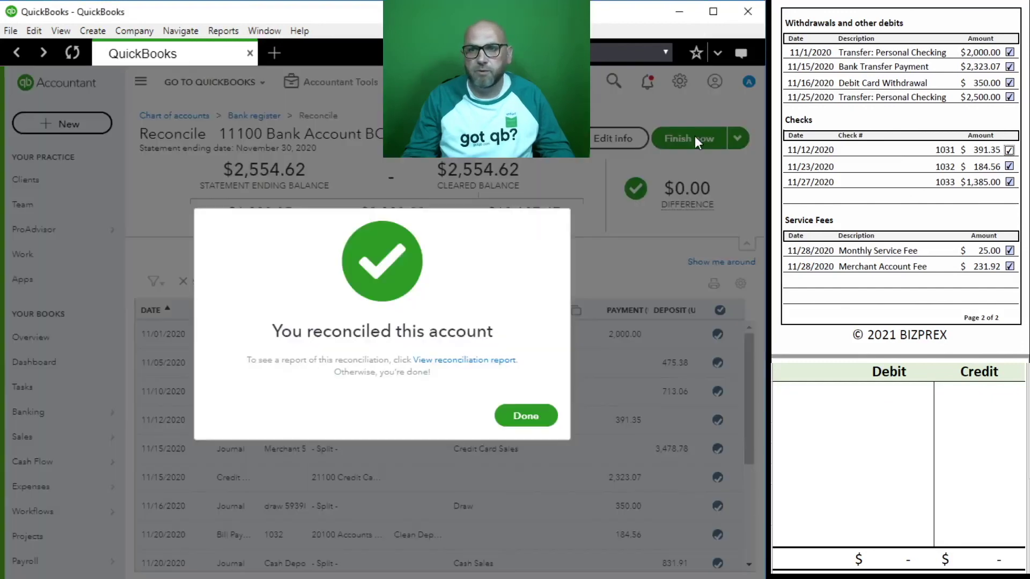
Open the November 30, 2020 reconciliation report and compare its summary and cleared payments and deposits with the Bank of Lakes statement.
{"action": "left_click", "coordinate": [465, 360]}
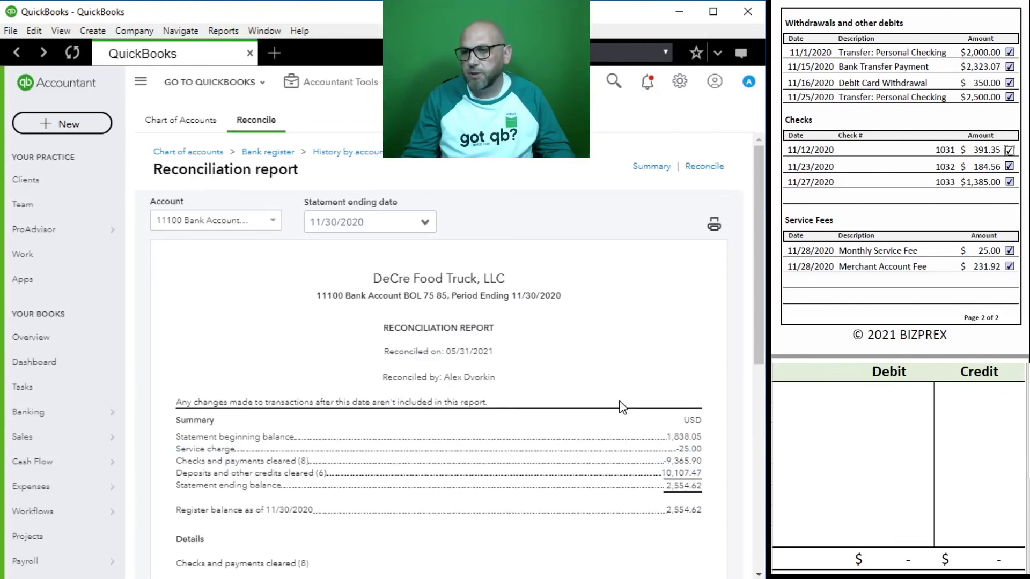
{"action": "scroll", "coordinate": [620, 407], "scroll_direction": "down", "scroll_amount": 3}
{"action": "scroll", "coordinate": [899, 210], "scroll_direction": "up", "scroll_amount": 10}
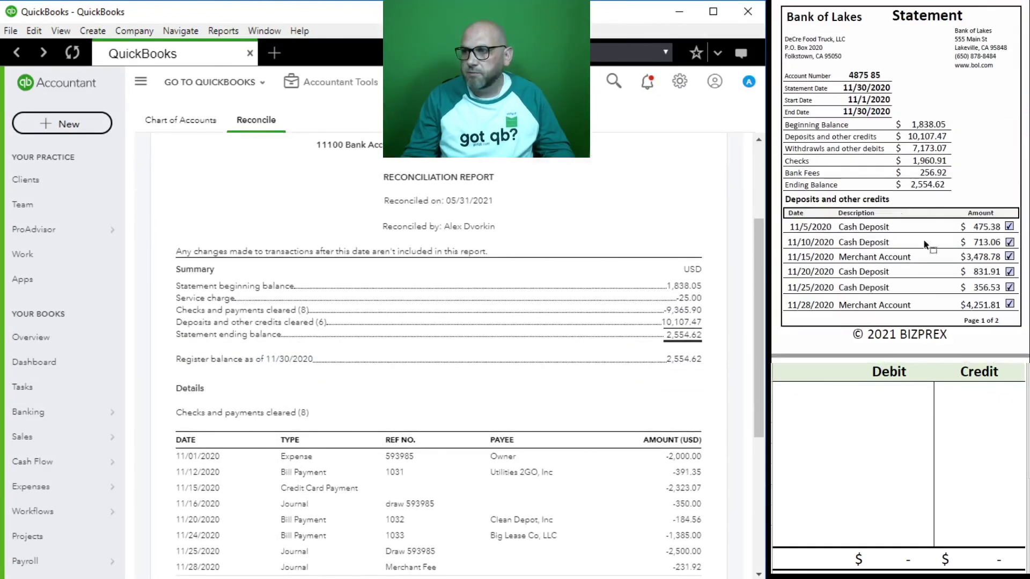
{"action": "scroll", "coordinate": [935, 225], "scroll_direction": "down", "scroll_amount": 2}
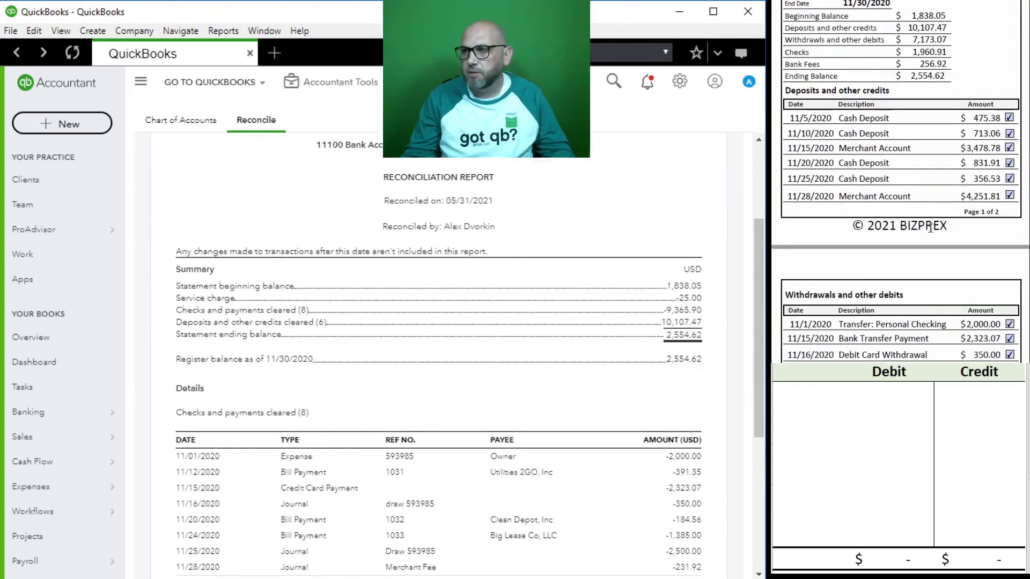
{"action": "scroll", "coordinate": [563, 490], "scroll_direction": "down", "scroll_amount": 5}
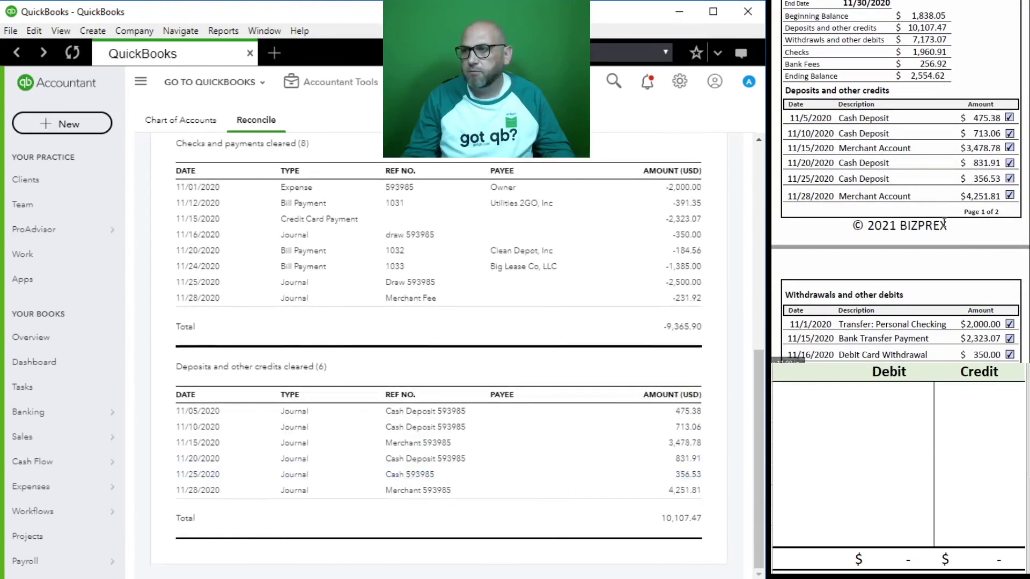
{"action": "scroll", "coordinate": [941, 224], "scroll_direction": "down", "scroll_amount": 2}
{"action": "scroll", "coordinate": [919, 225], "scroll_direction": "down", "scroll_amount": 3}
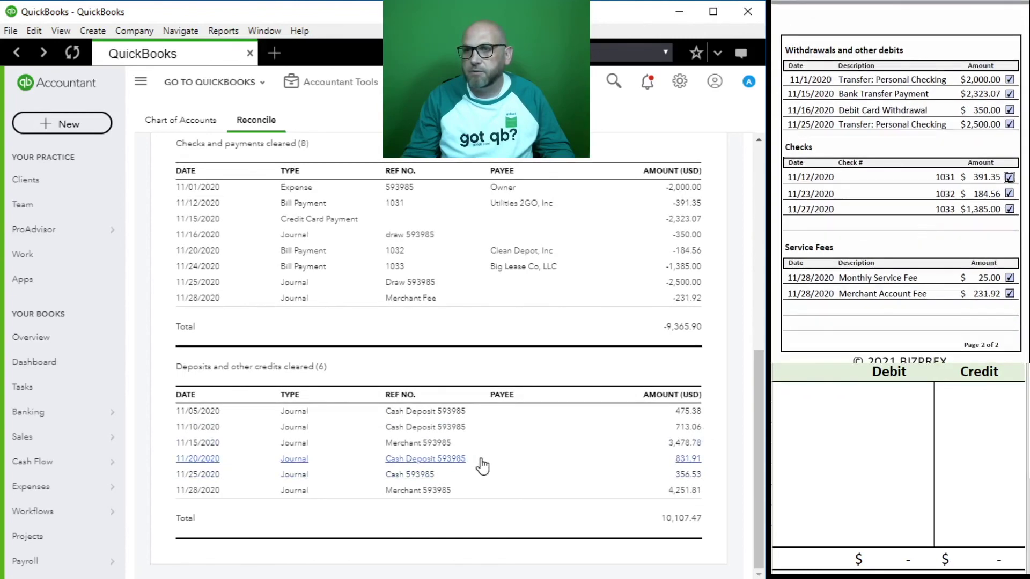
{"action": "scroll", "coordinate": [539, 427], "scroll_direction": "up", "scroll_amount": 8}
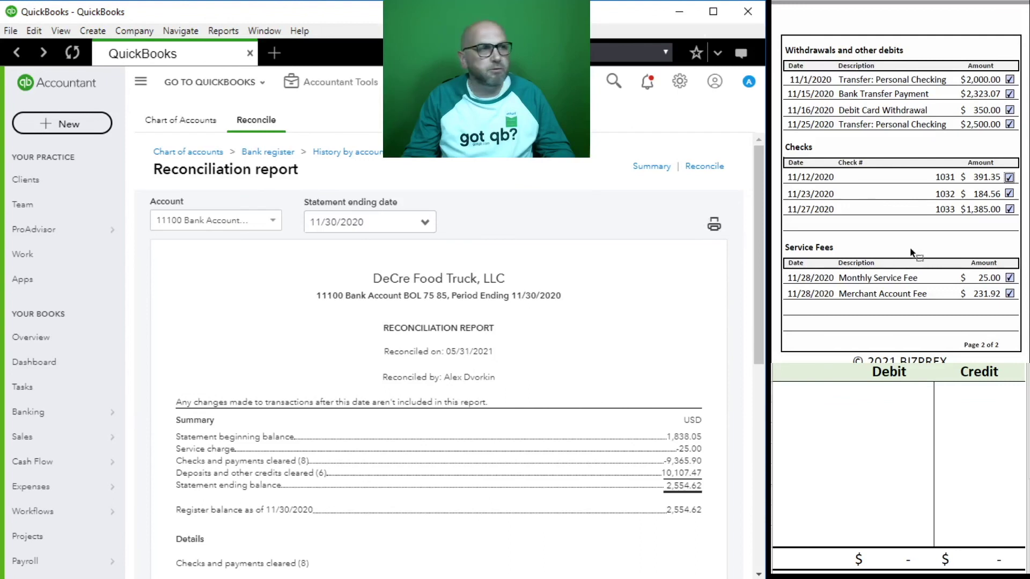
{"action": "scroll", "coordinate": [911, 252], "scroll_direction": "down", "scroll_amount": 6}
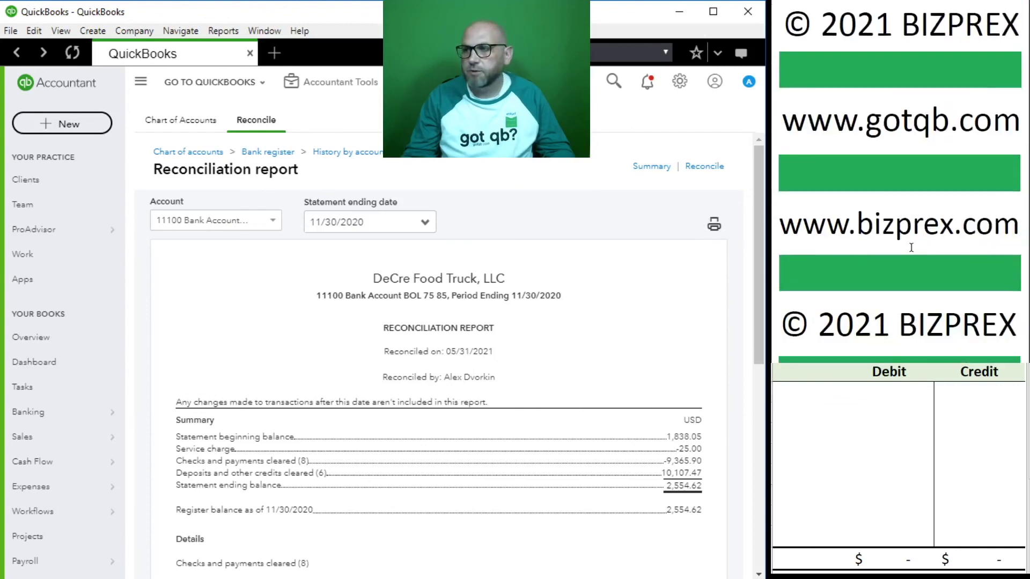